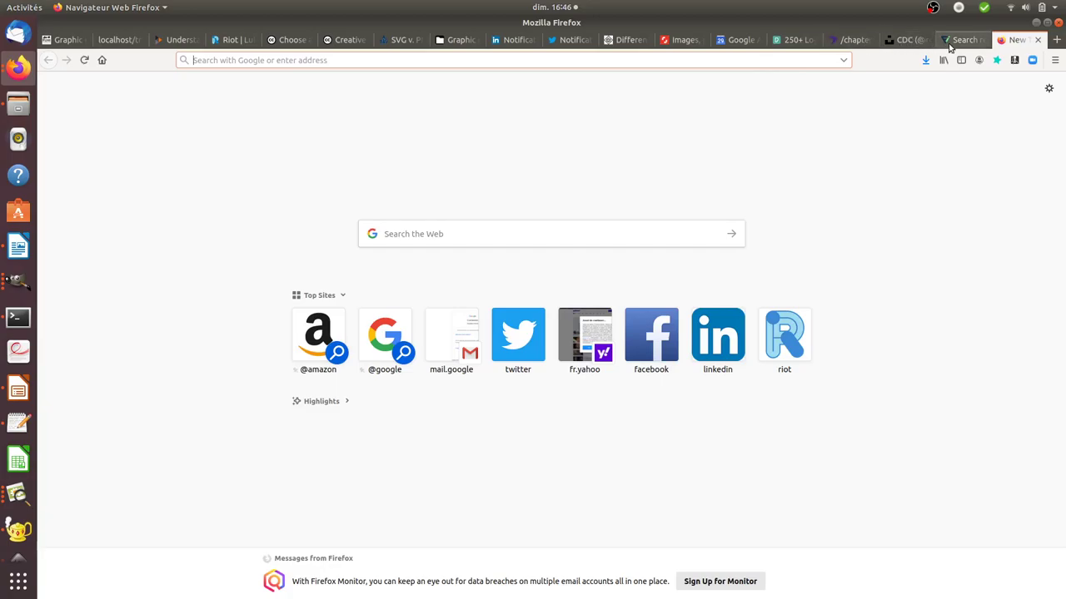
Go to the Graphic editing software lesson and scroll up to the 'Creating a 300x250 px banner ad' heading.
left_click(67, 39)
scroll(471, 348, "up", 2)
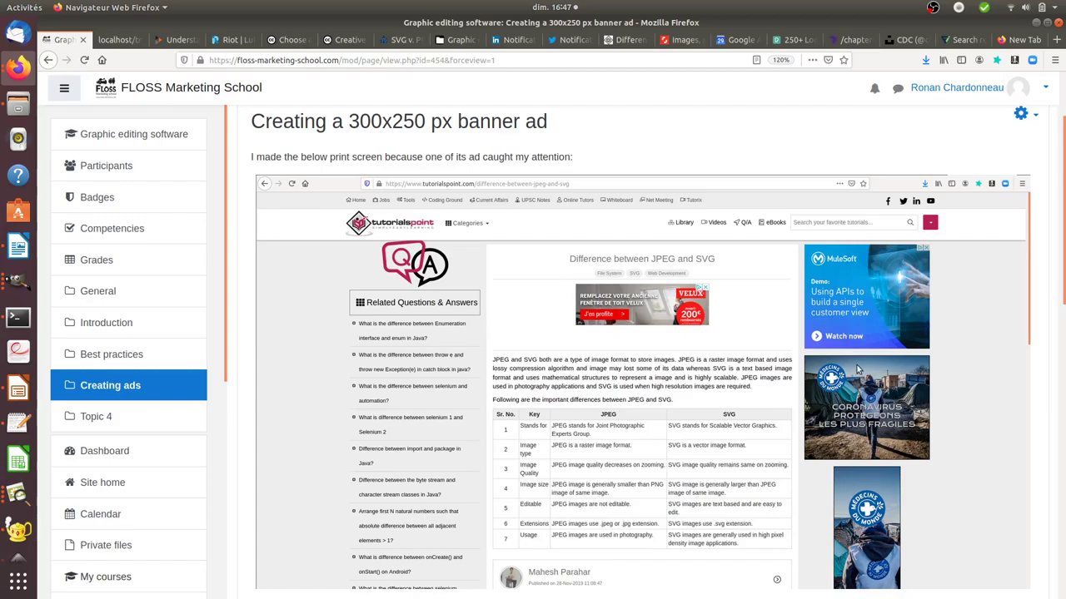
Inspect the PayPal sidebar ad on the JPEG vs SVG article, confirming it measures 300×250 px.
left_click(629, 46)
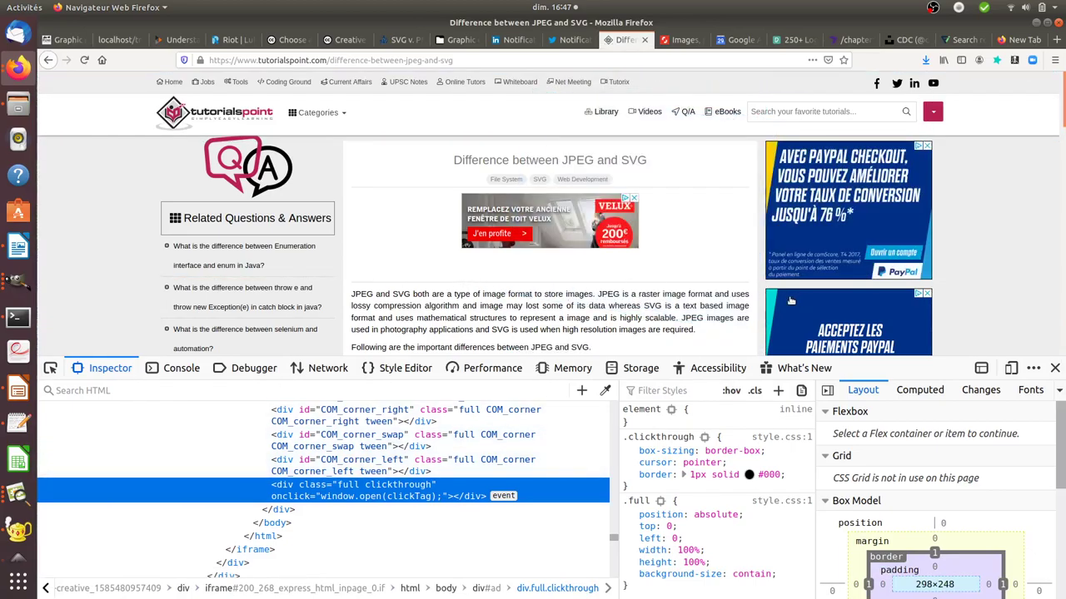
left_click(1055, 369)
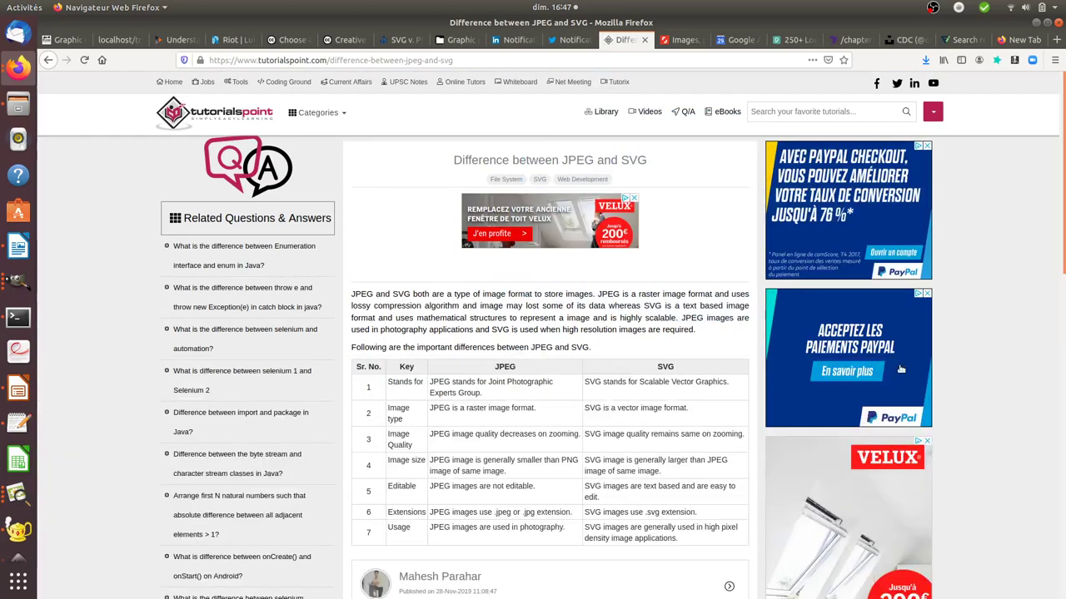
right_click(830, 319)
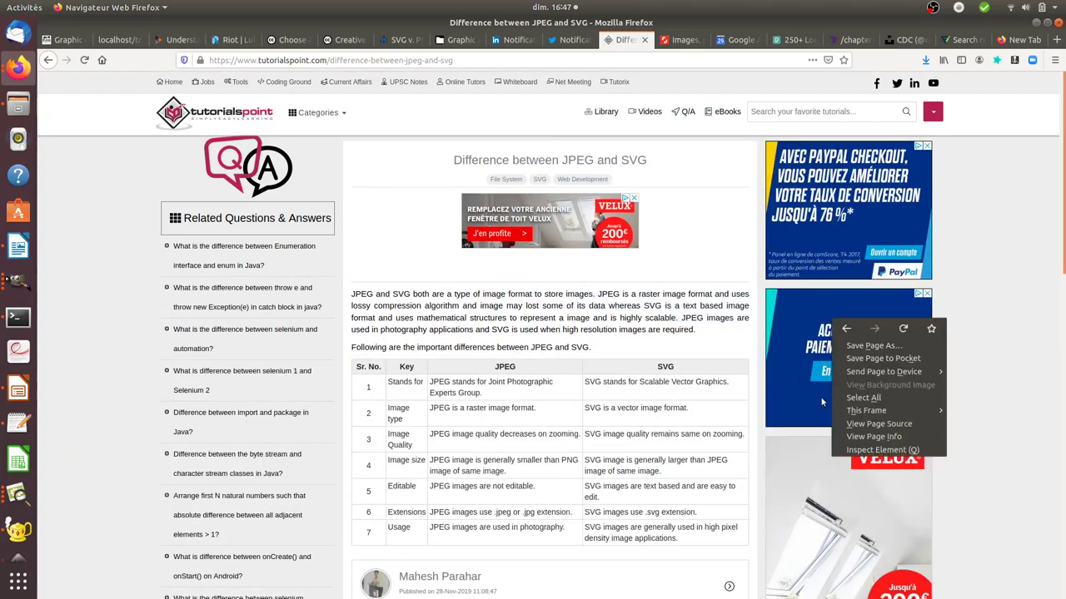
left_click(881, 450)
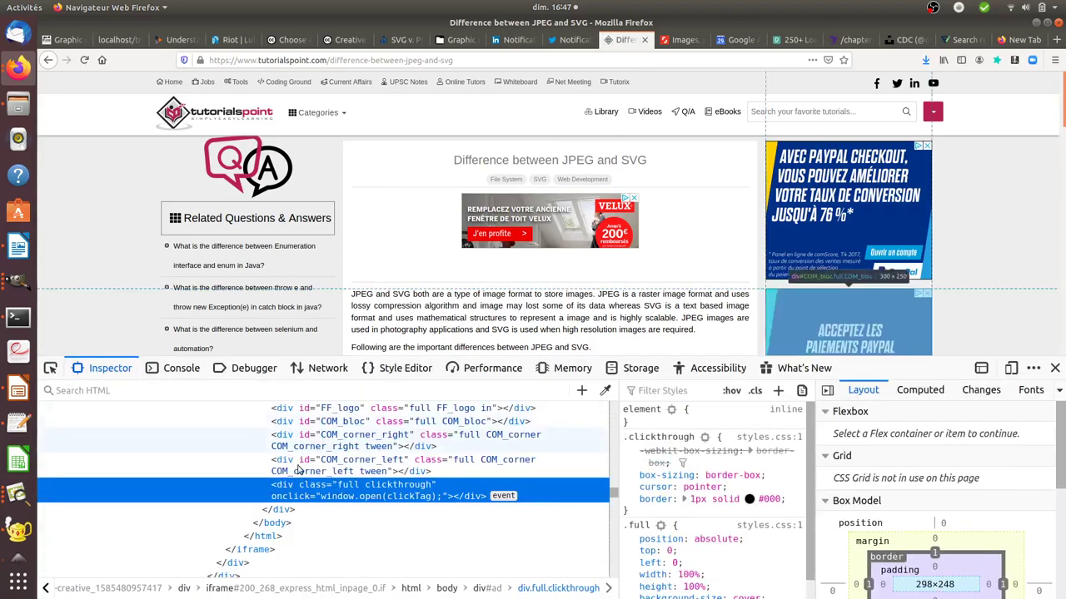
scroll(924, 533, "down", 2)
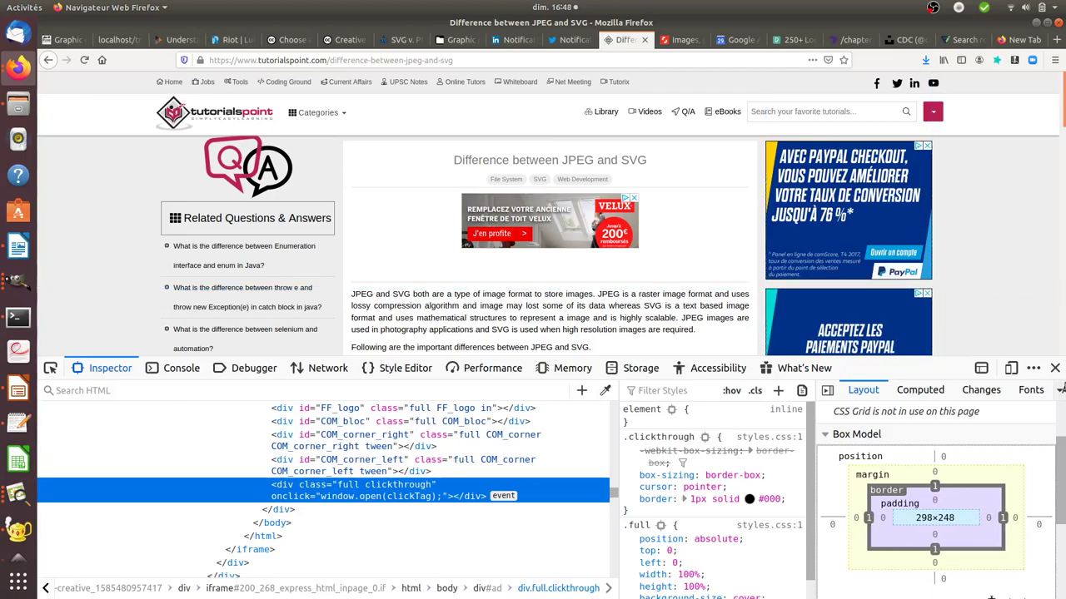
left_click(1055, 368)
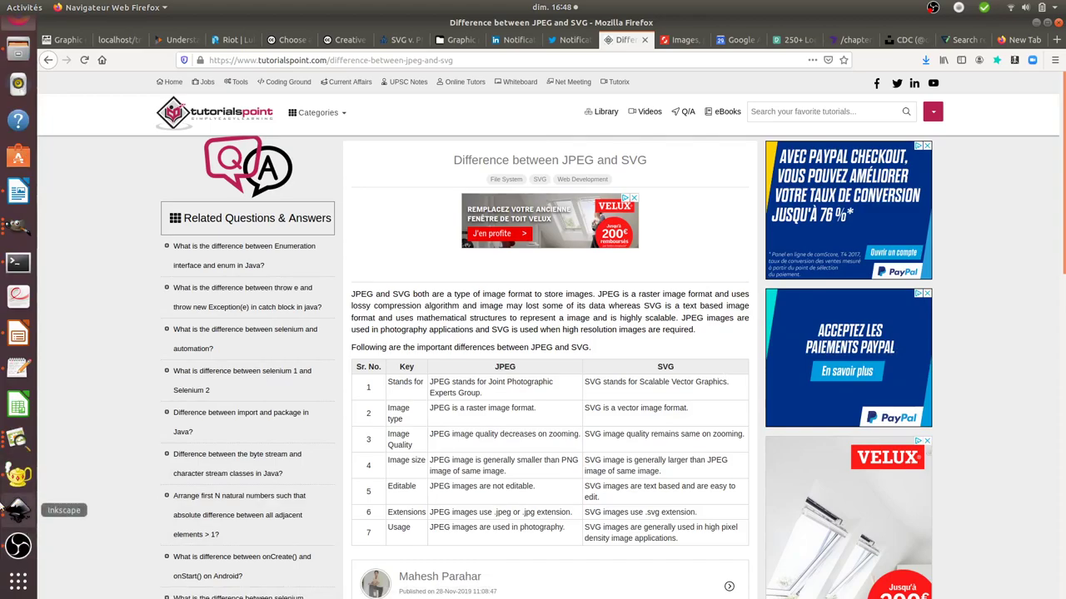
left_click(20, 509)
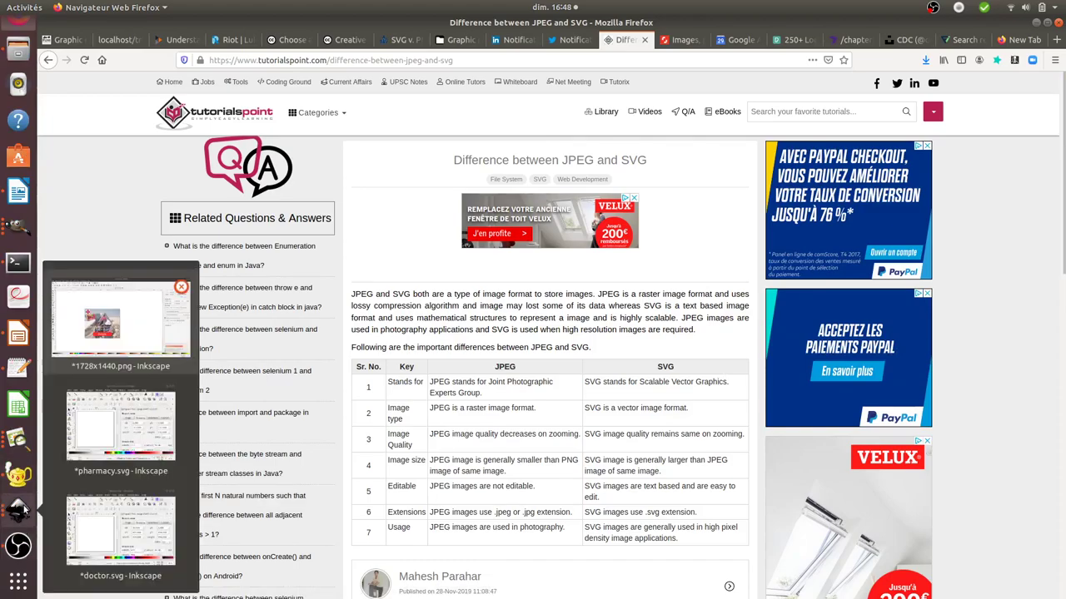
left_click(149, 344)
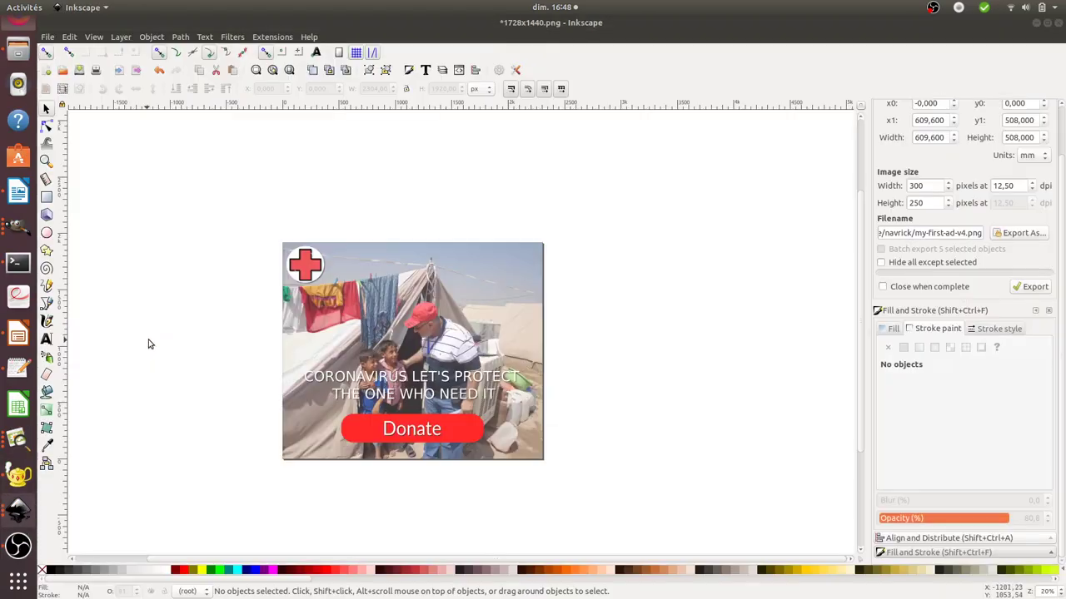
left_click(50, 36)
left_click(84, 232)
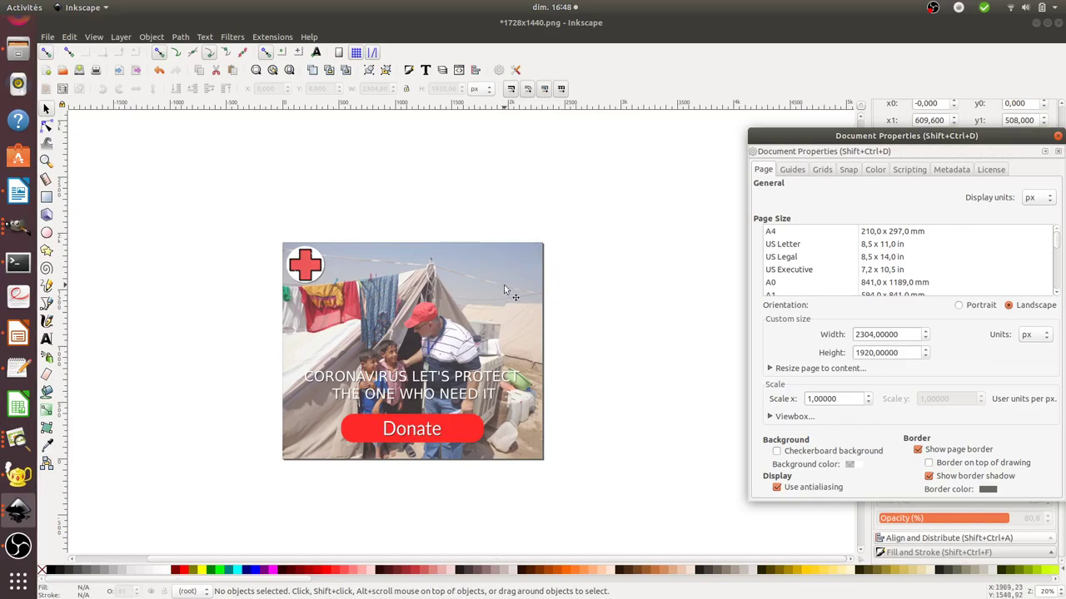
left_click(1057, 136)
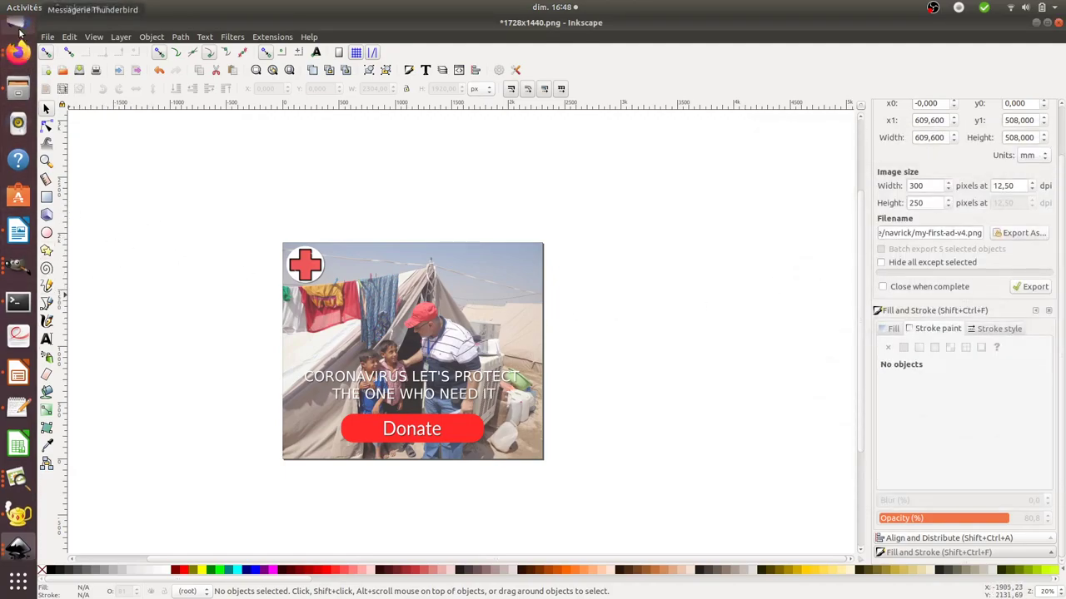
left_click(18, 66)
left_click(106, 108)
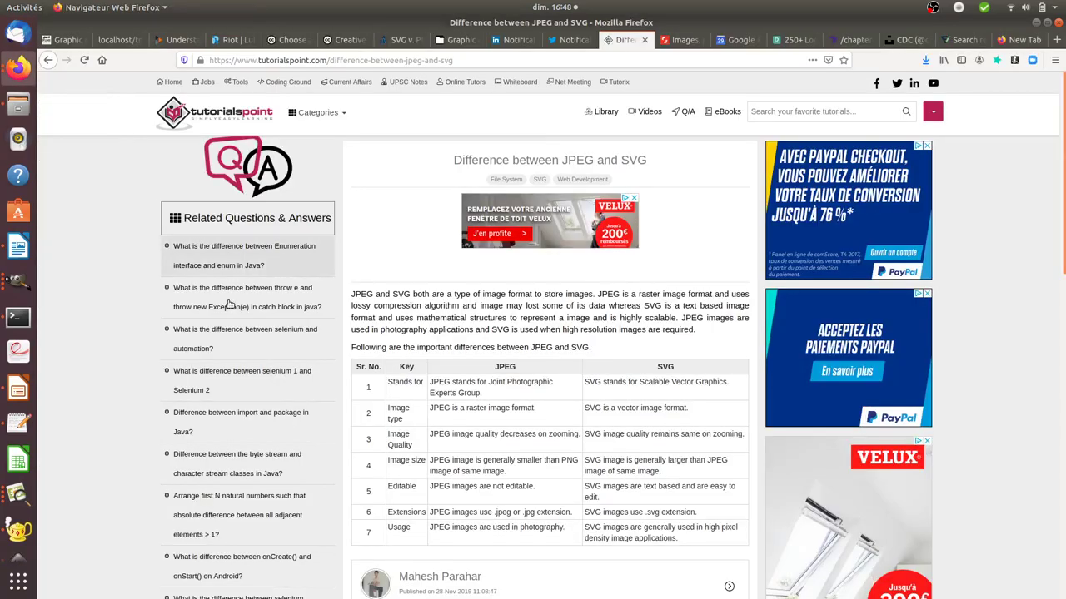
Browse the Pexels, flossmanuals, Unsplash and Flaticon tabs, ending on Shutterstock's velux results.
left_click(798, 41)
scroll(898, 383, "up", 9)
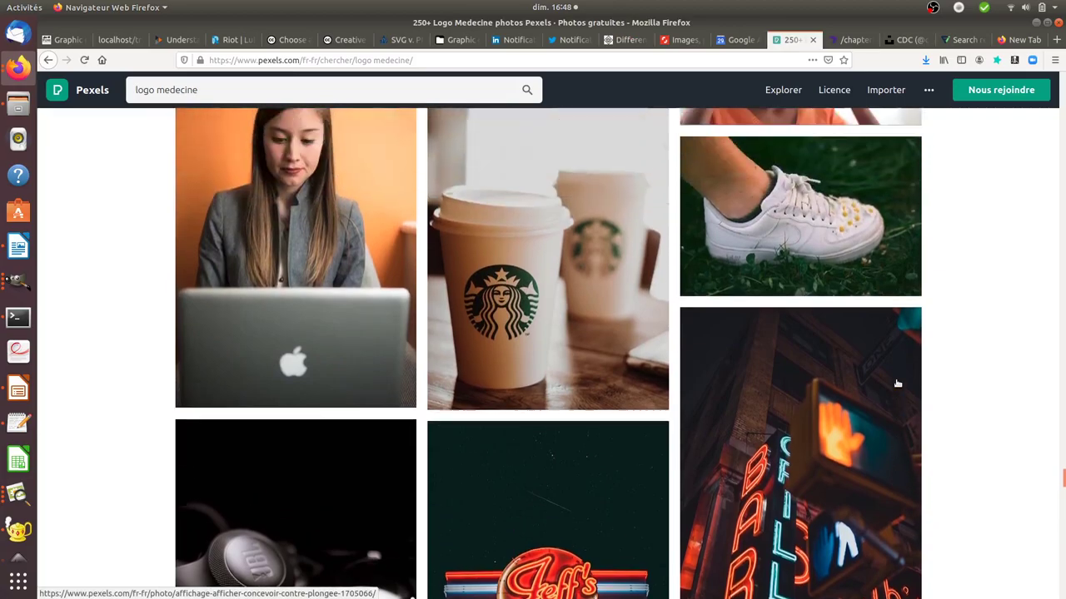
scroll(898, 383, "up", 10)
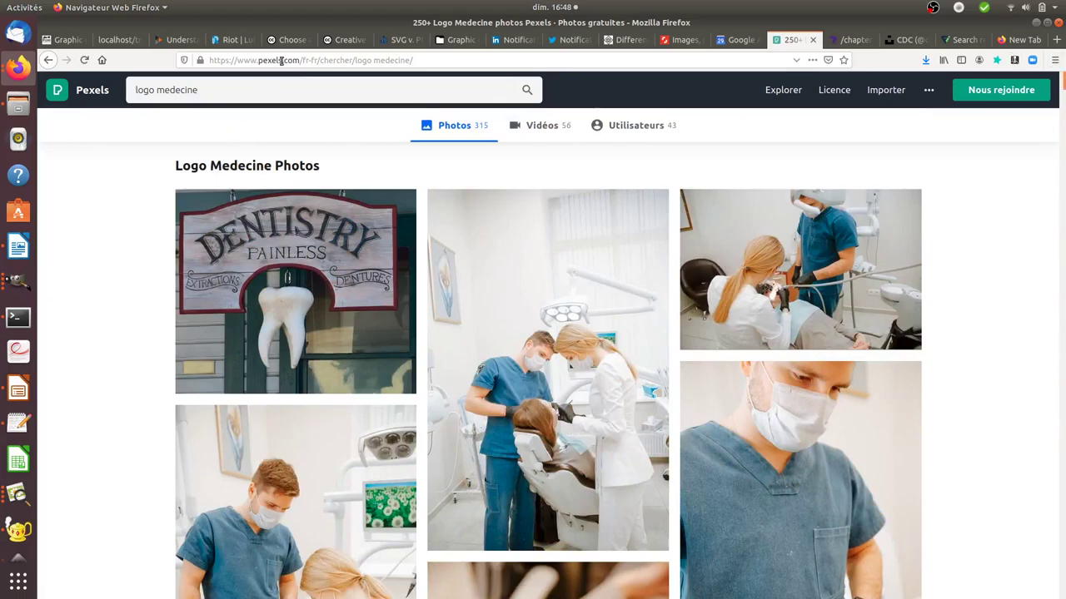
left_click(858, 43)
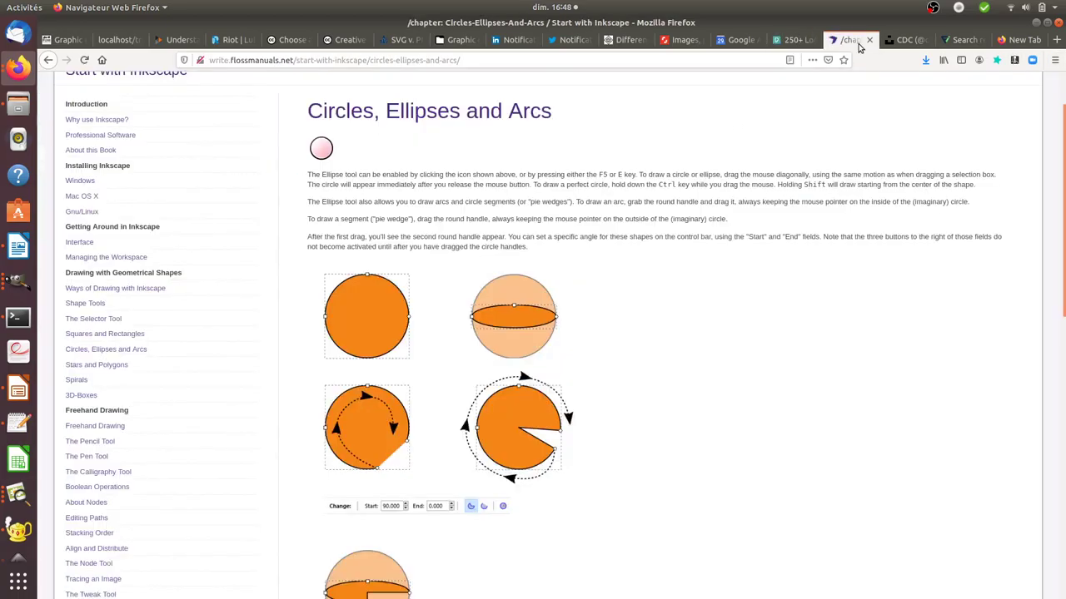
left_click(907, 40)
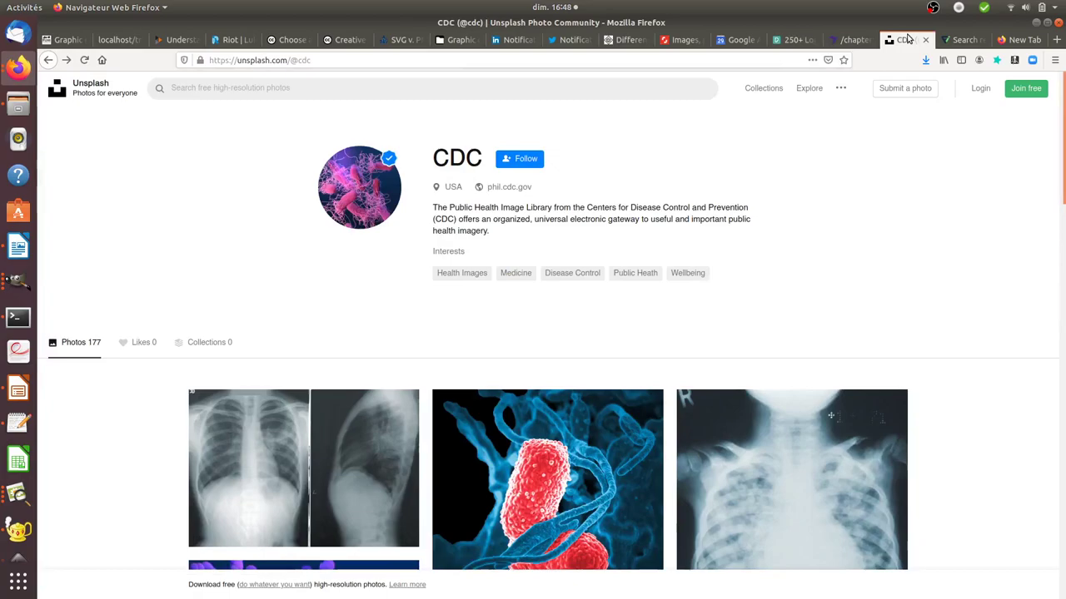
left_click(964, 41)
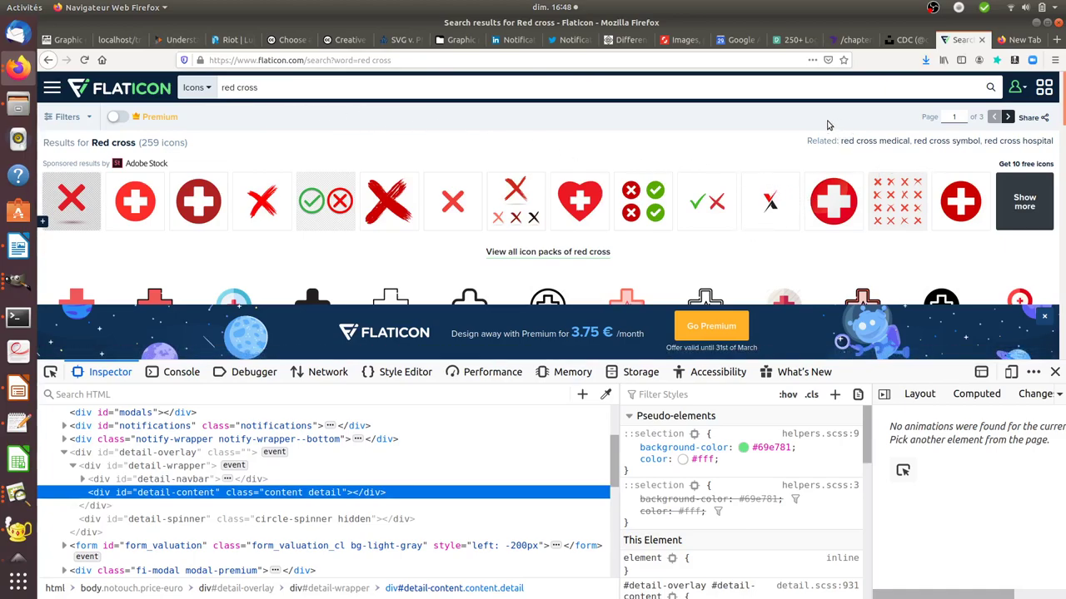
left_click(691, 39)
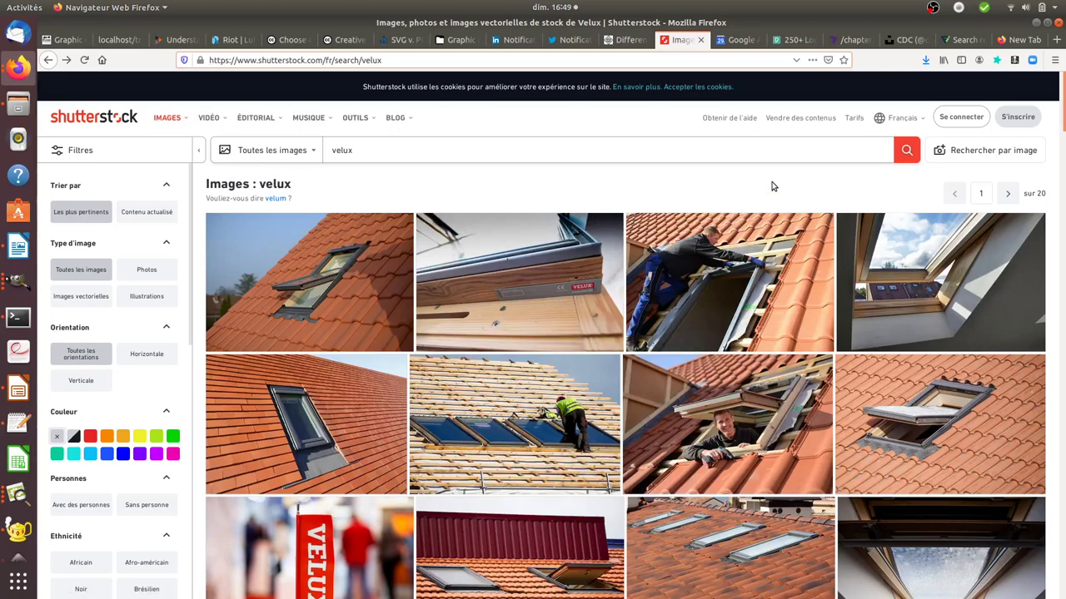
left_click(734, 186)
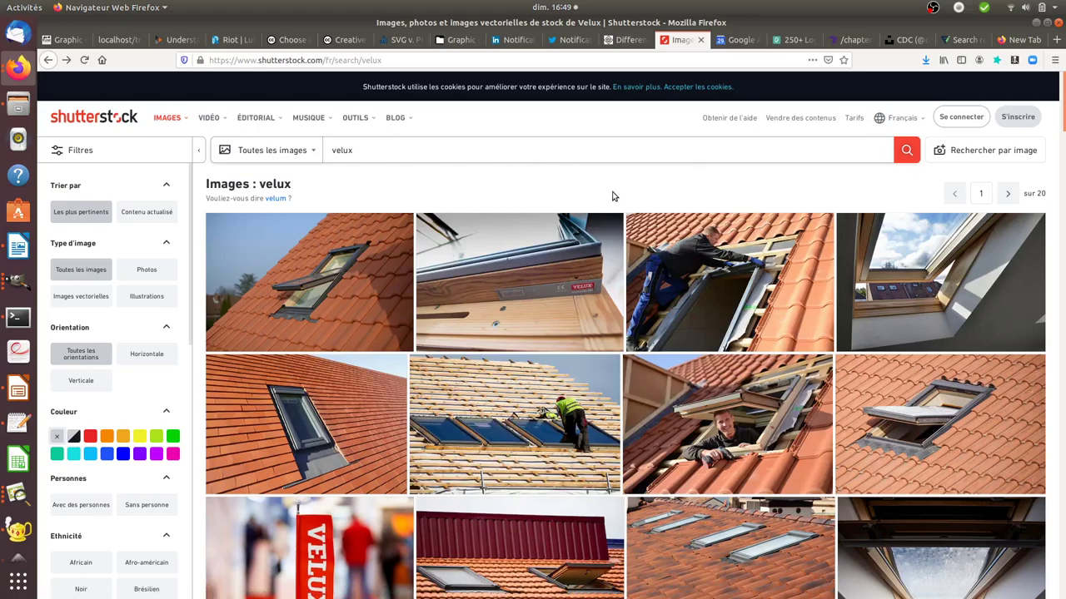
left_click(18, 282)
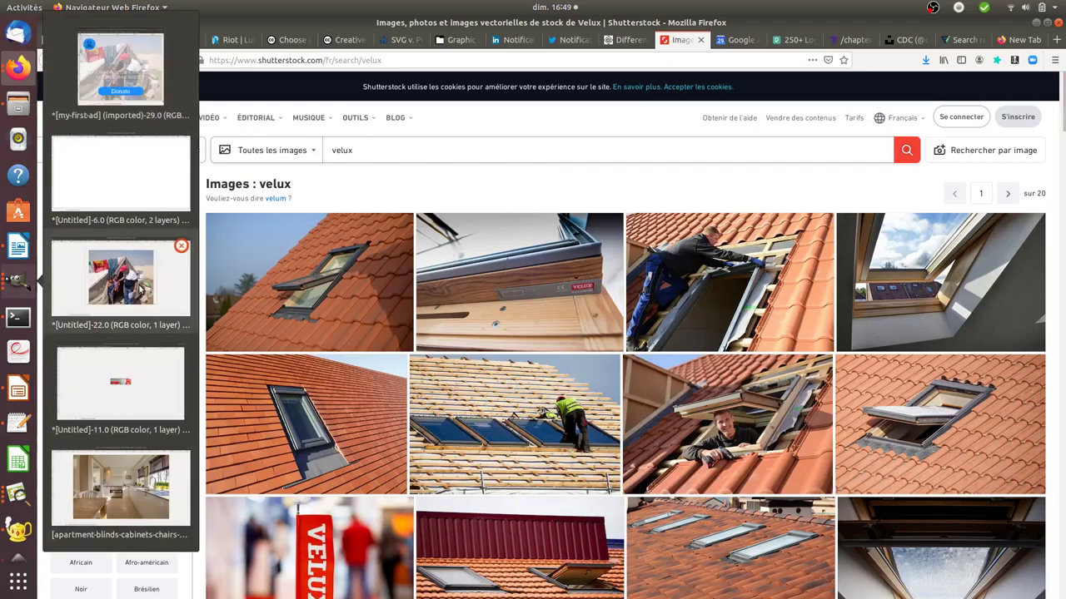
Undo the tent photo's canvas resize and confirm 1920 × 1440 px in Canvas Size.
left_click(156, 315)
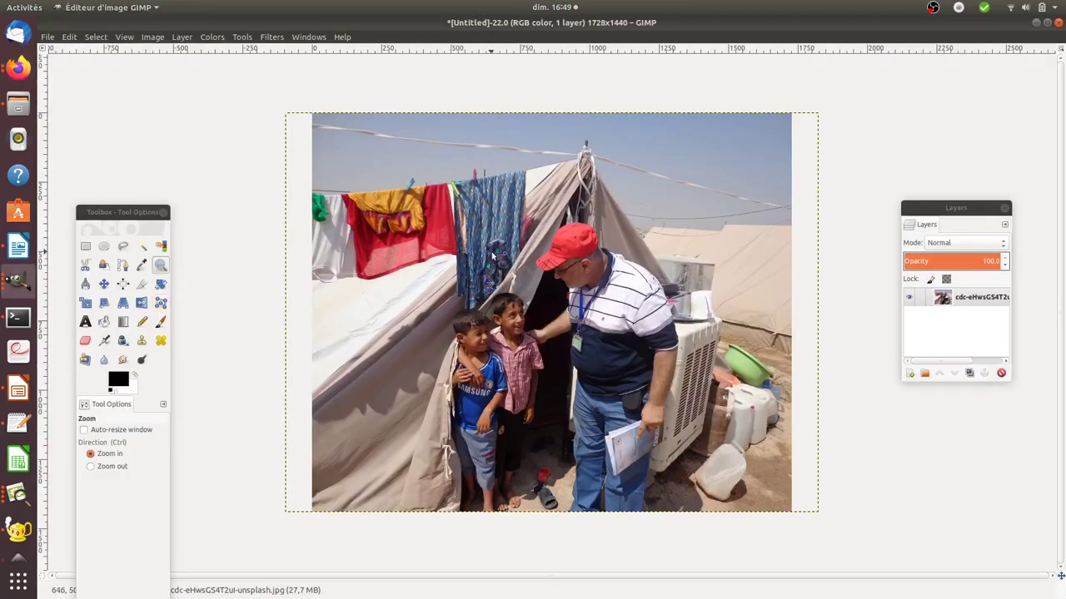
key("ctrl+z")
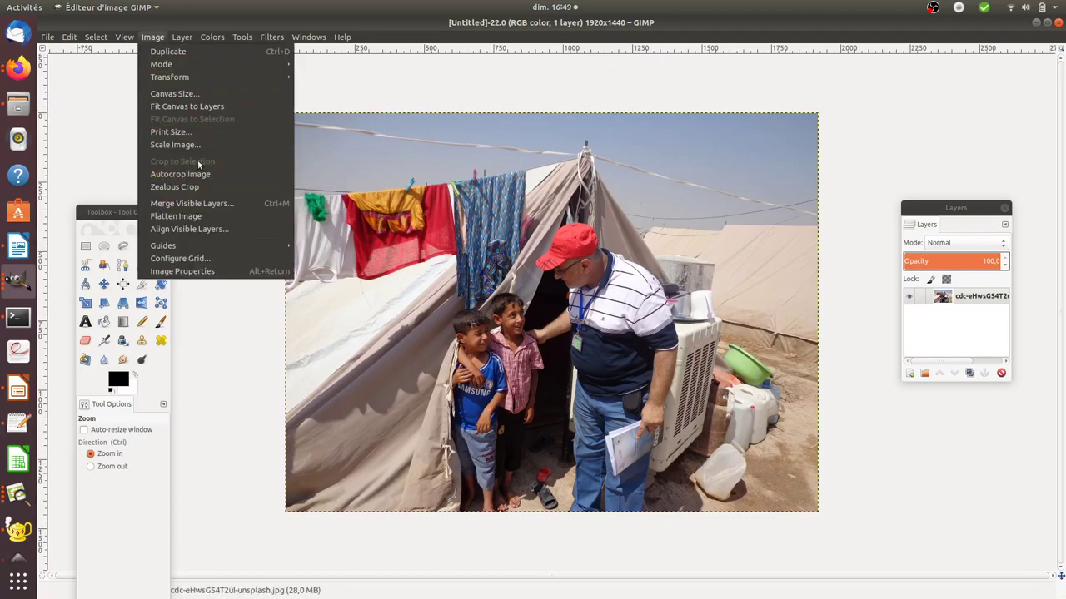
left_click(212, 94)
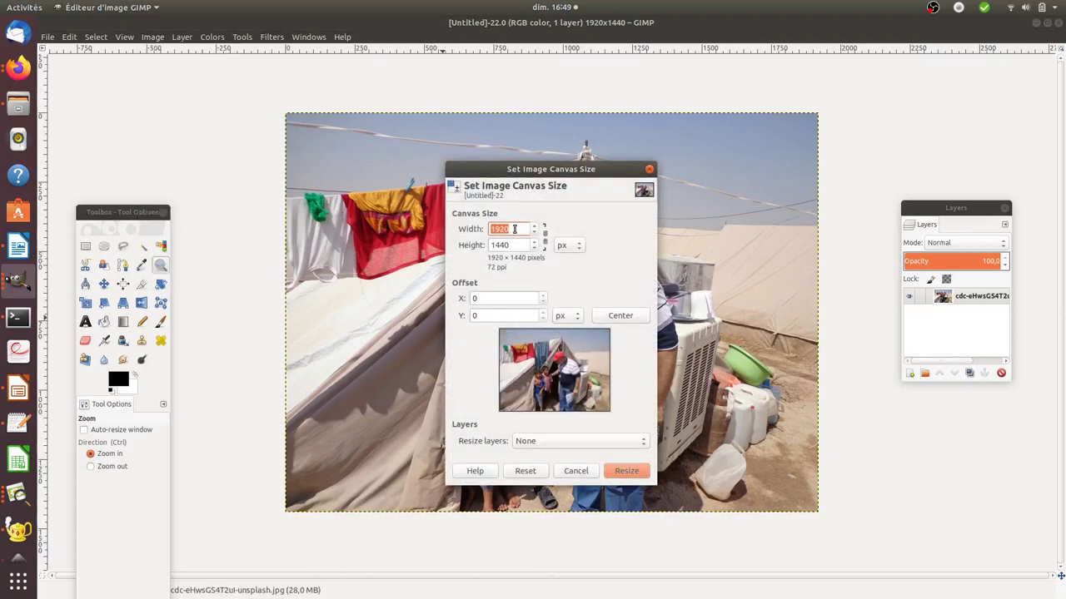
left_click(219, 157)
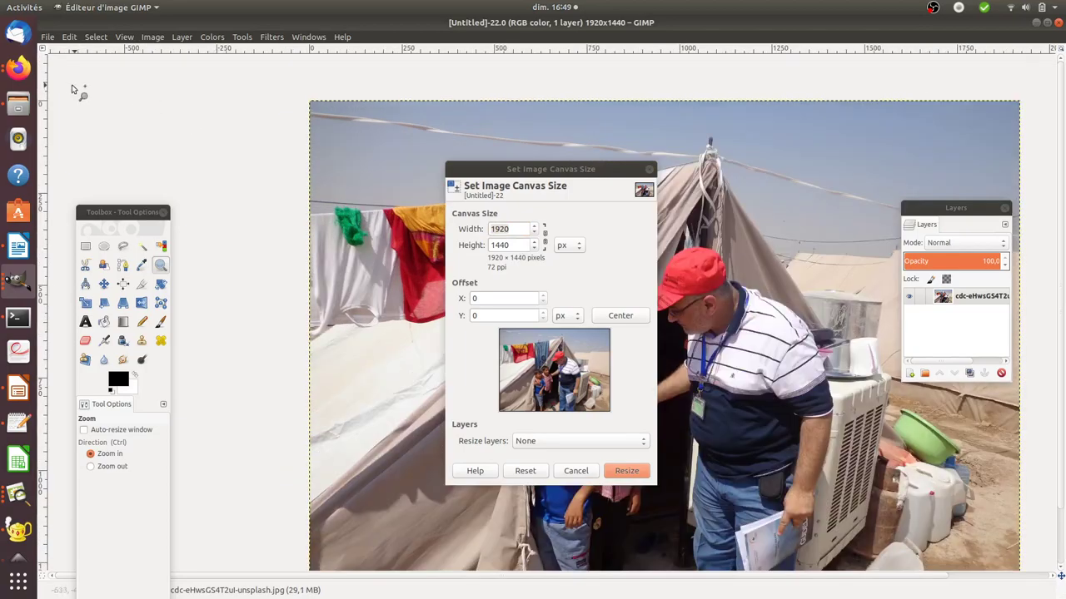
left_click(18, 67)
Check the lesson's 1.2 ratio and 1728 px width, then return to GIMP's canvas size dialog.
left_click(108, 66)
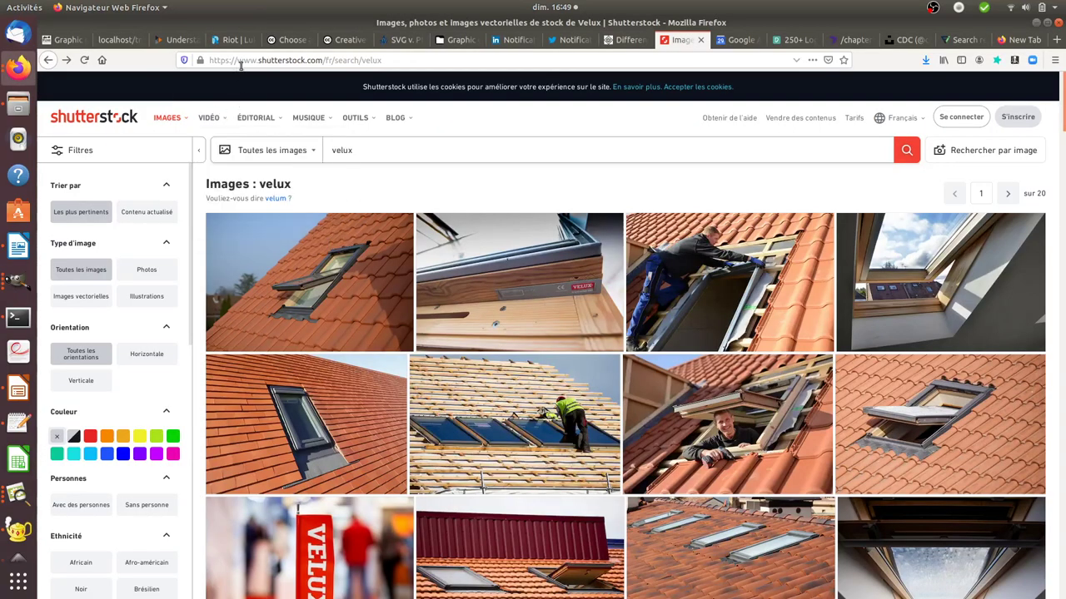
left_click(67, 40)
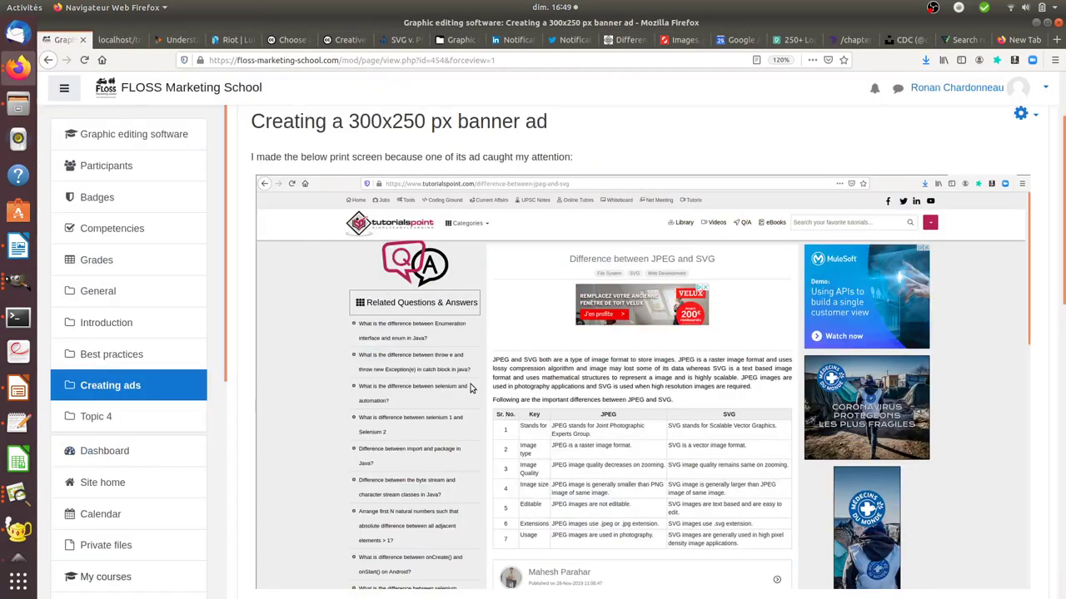
scroll(471, 389, "down", 10)
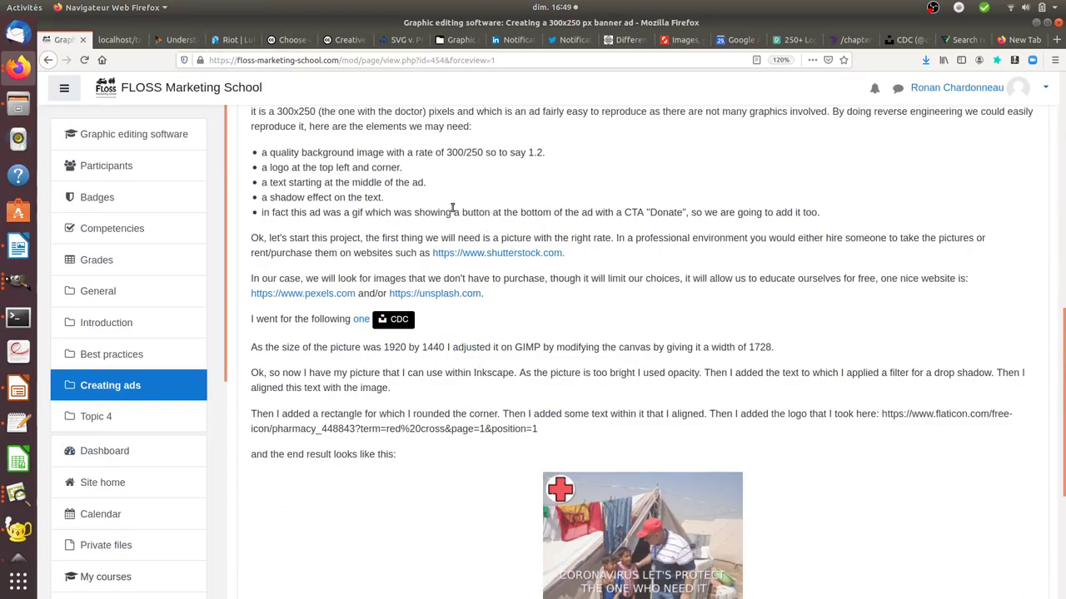
scroll(489, 213, "up", 1)
left_click_drag(526, 193, 548, 194)
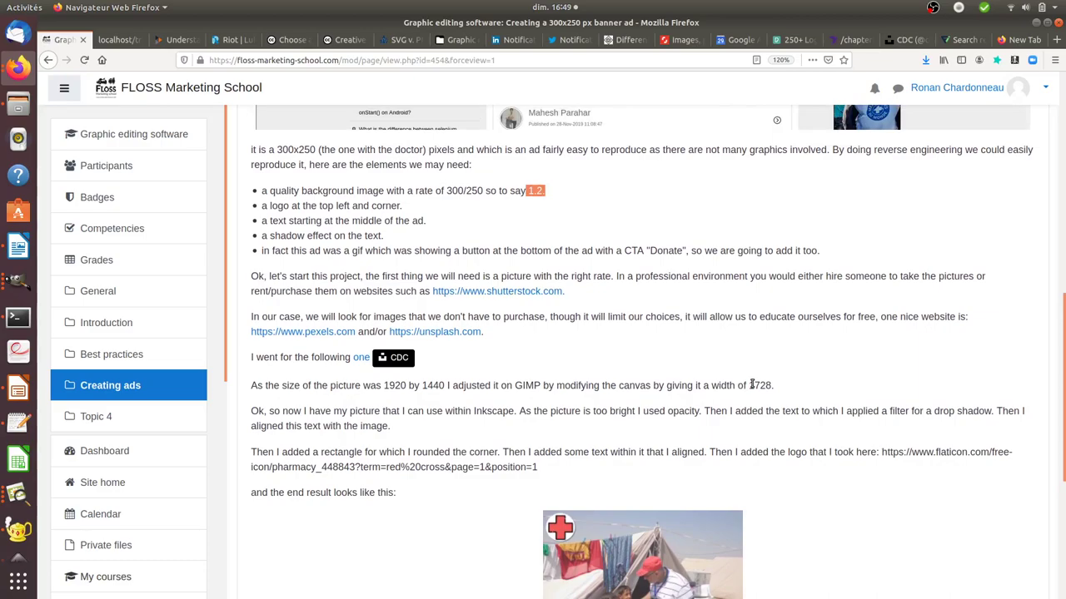
left_click_drag(751, 384, 765, 384)
left_click(25, 288)
left_click(125, 79)
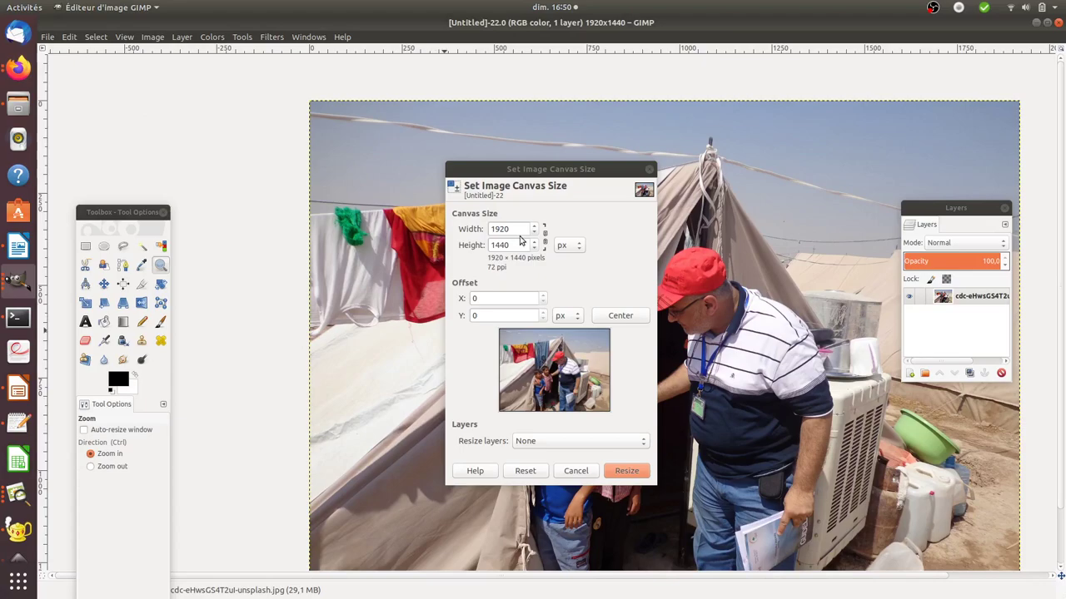
Set the canvas width to 1728 px, centre the image, and resize to 1728 × 1440.
left_click(478, 231)
type("1728")
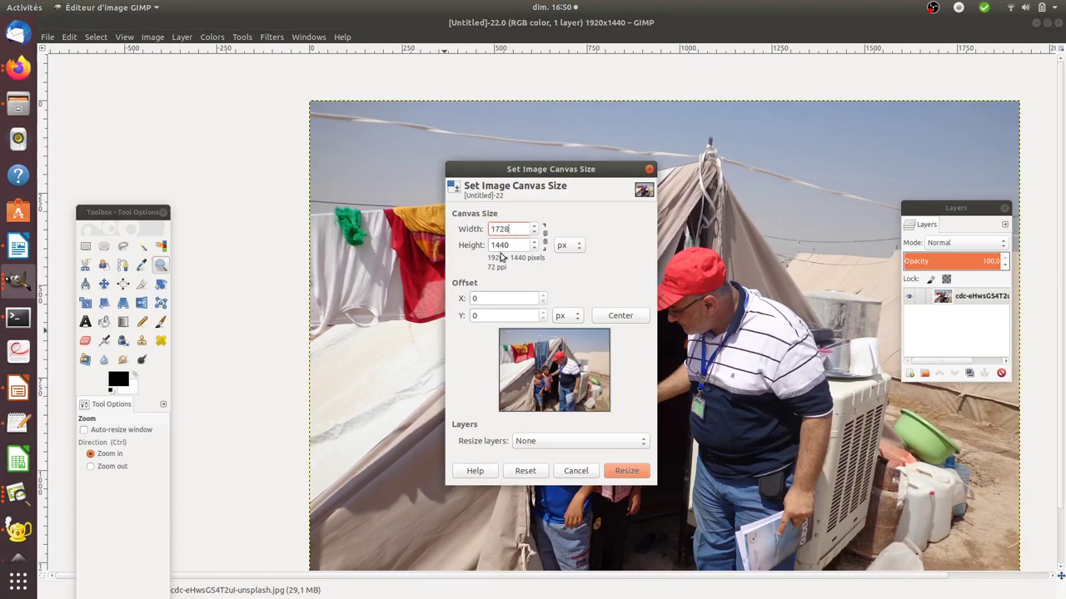
left_click(522, 247)
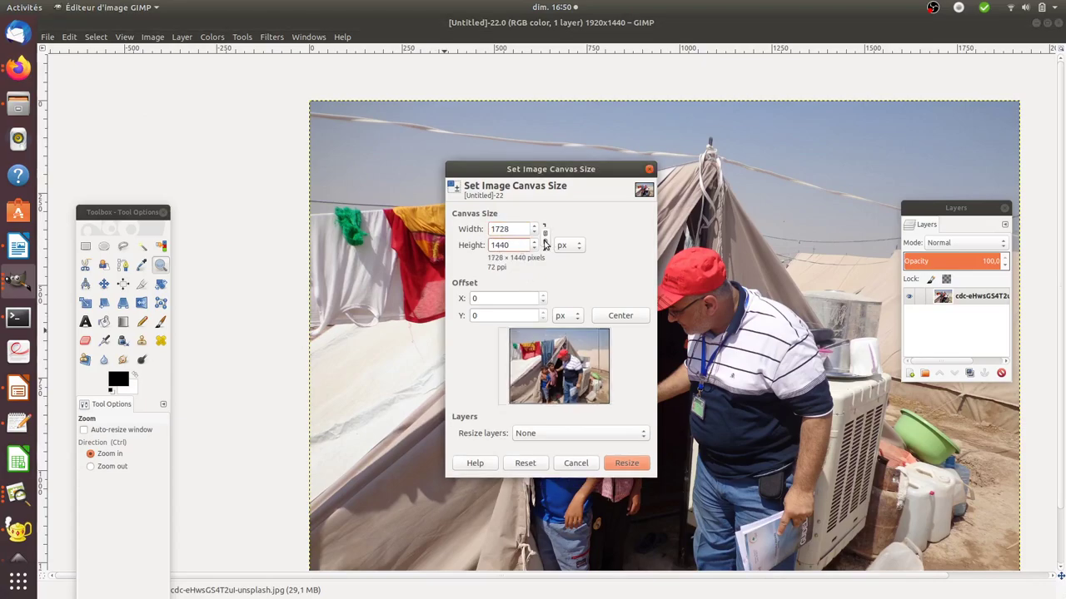
left_click(637, 322)
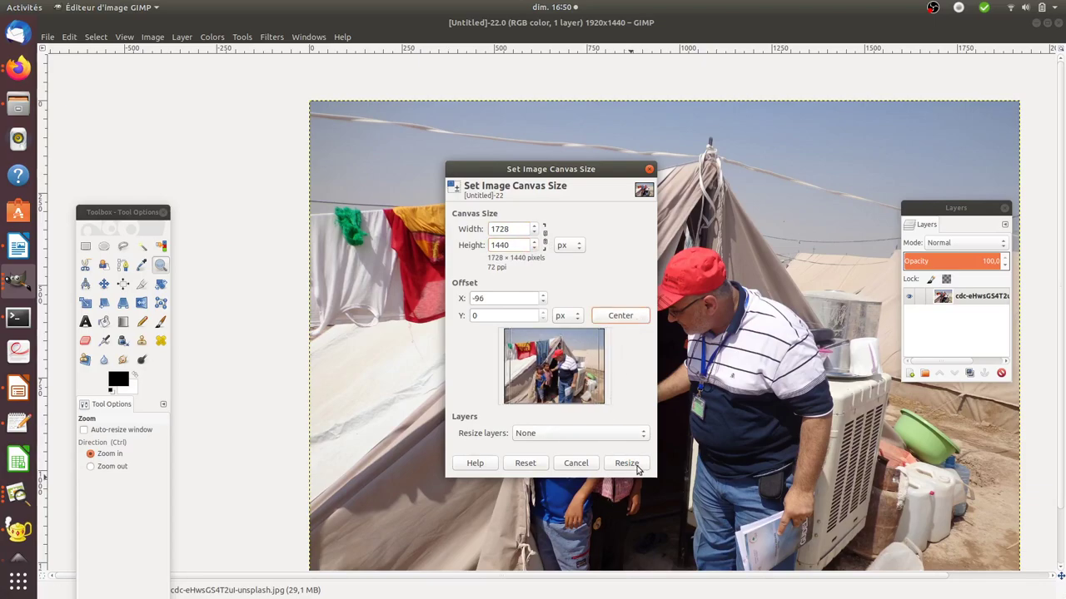
left_click(627, 462)
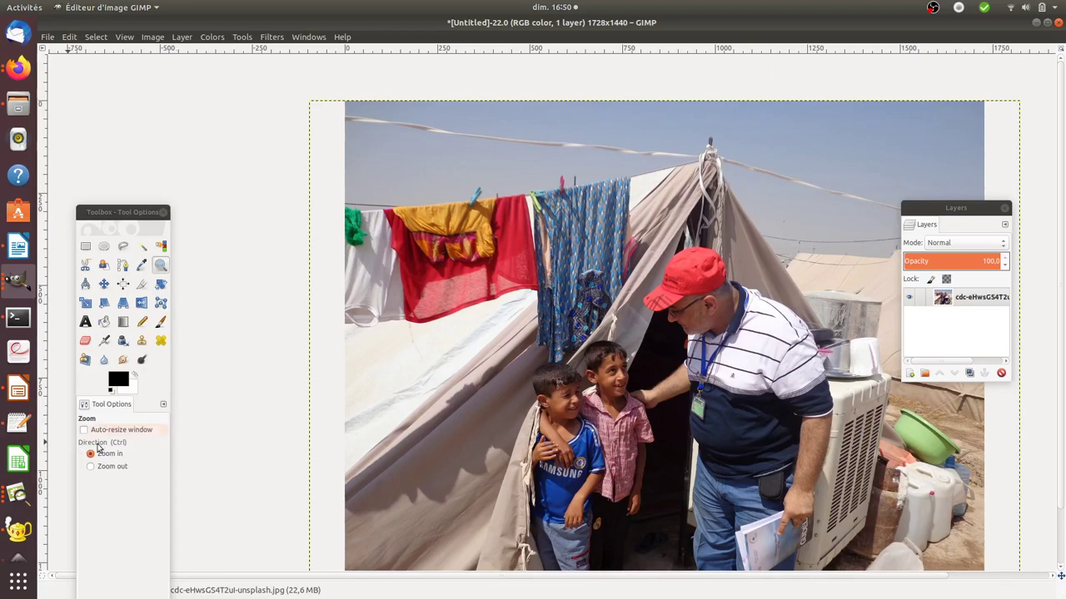
In the 1728x1440 banner document, set the background photo's opacity to about 81%.
left_click(18, 509)
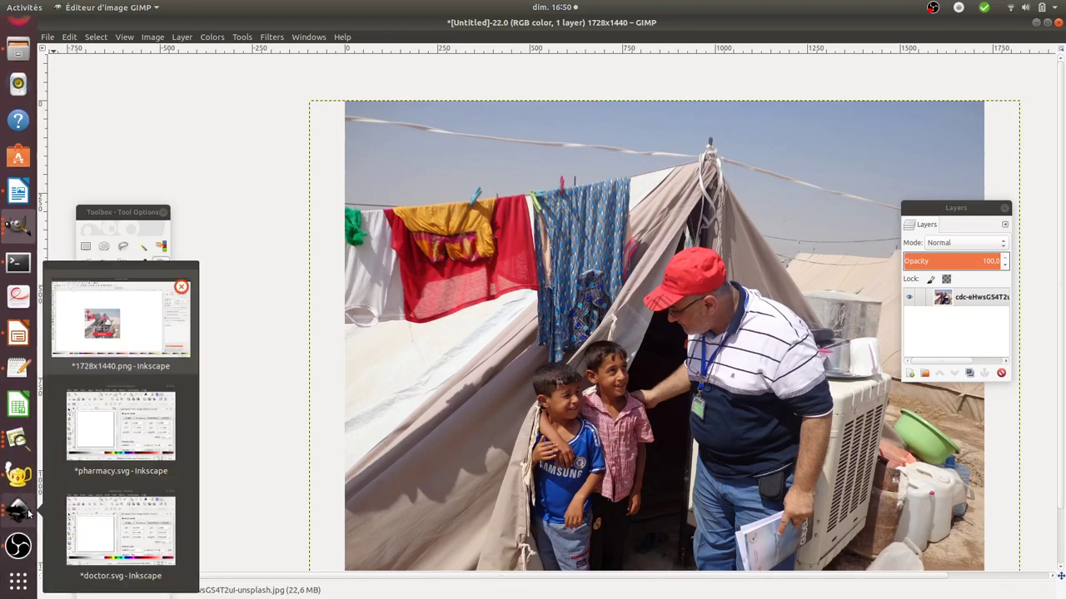
left_click(121, 333)
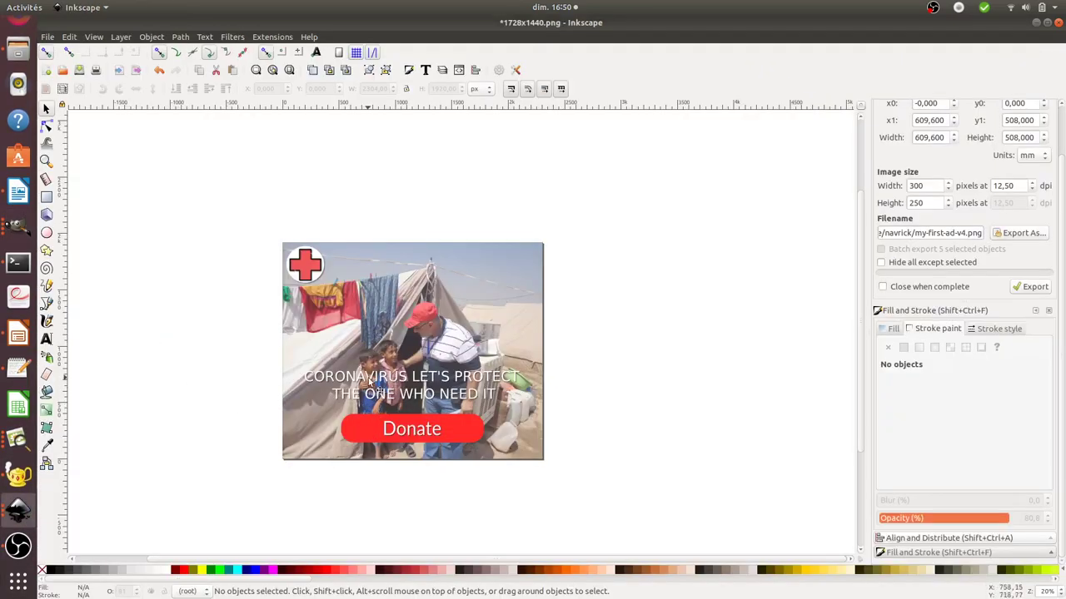
left_click(466, 306)
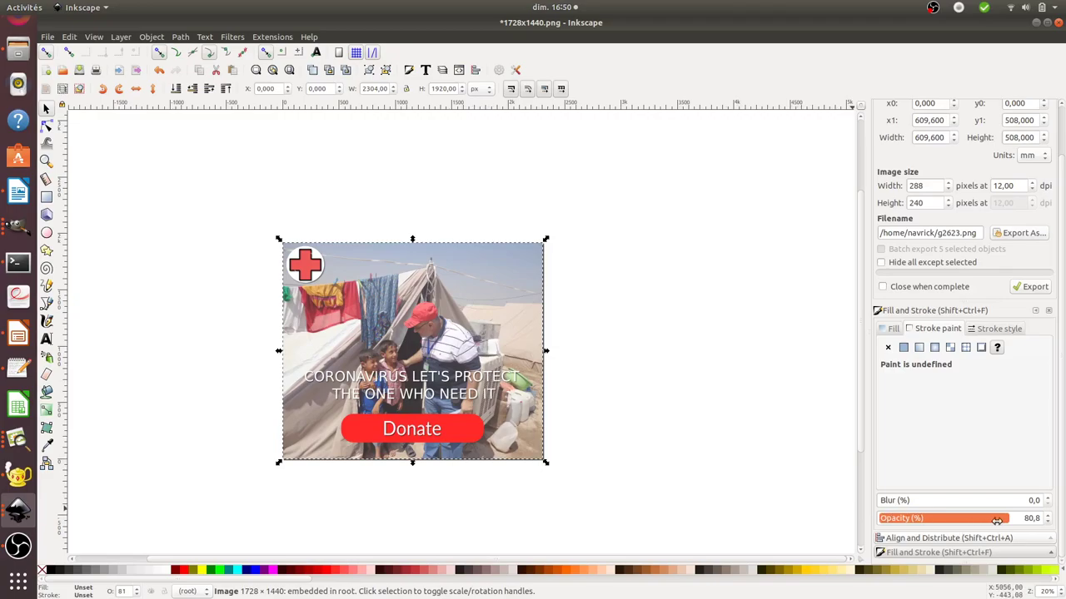
left_click_drag(1007, 520, 947, 519)
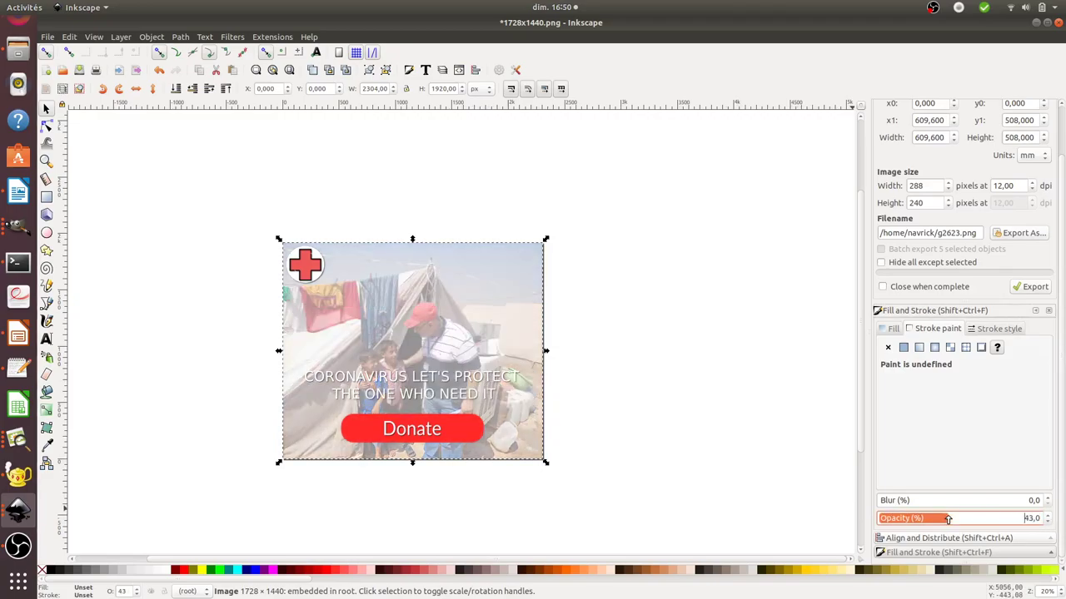
left_click(1001, 519)
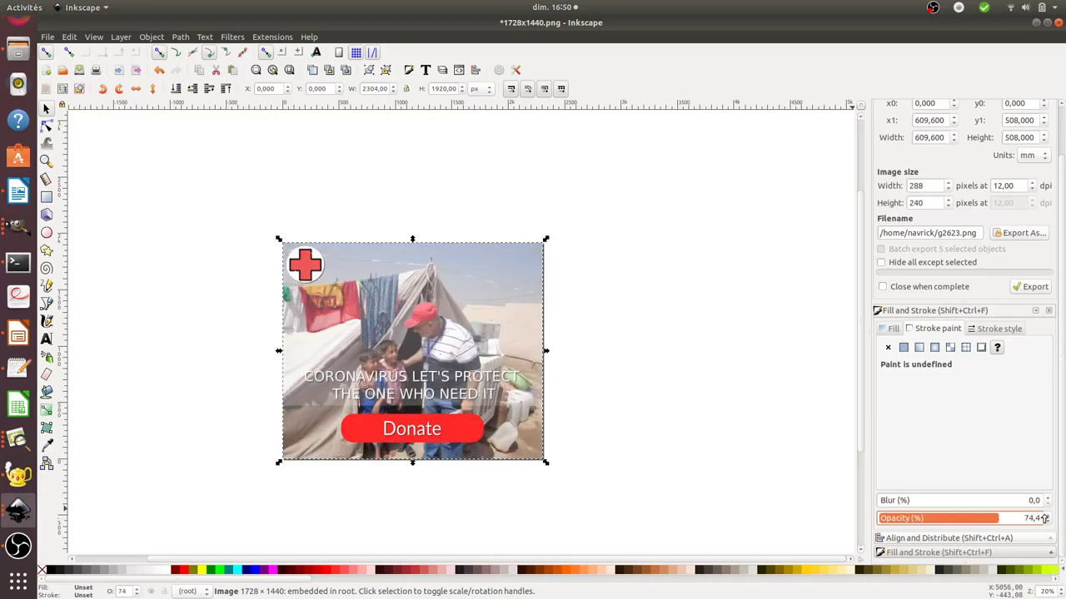
left_click_drag(998, 518, 1051, 519)
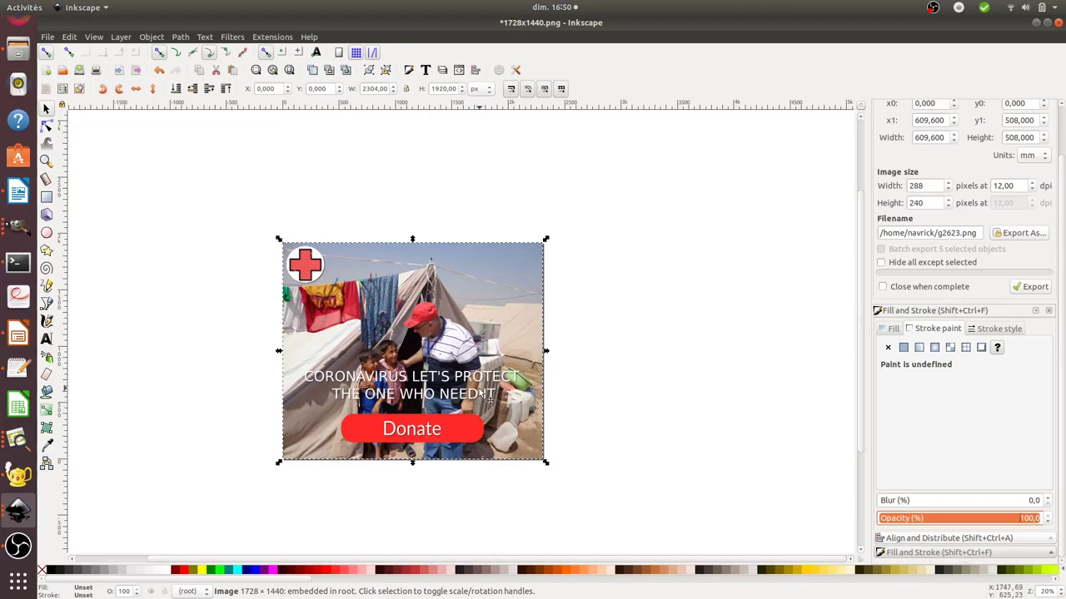
left_click(1009, 519)
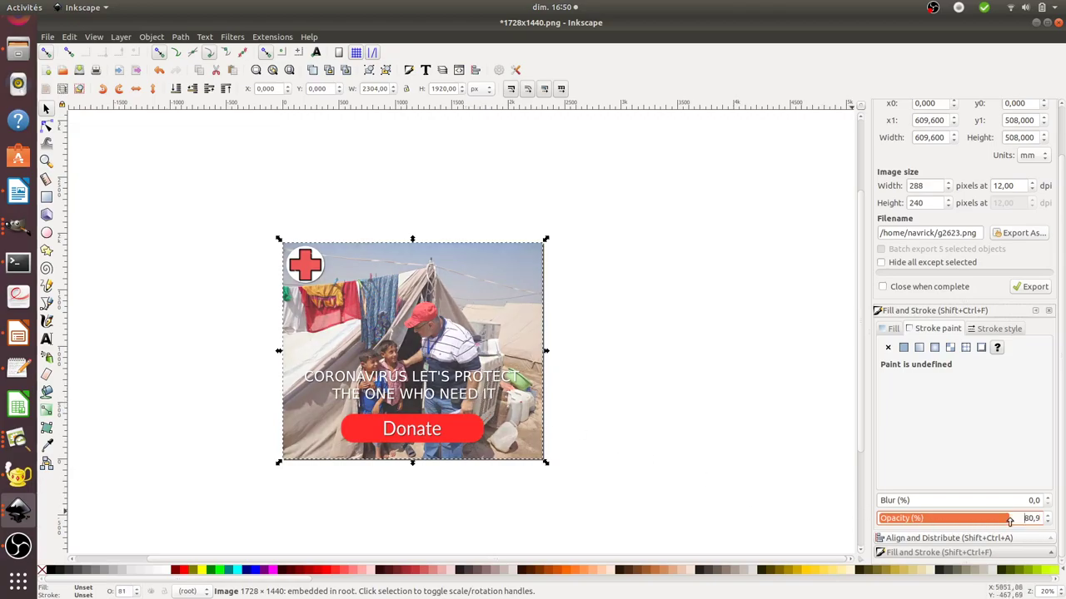
left_click(756, 432)
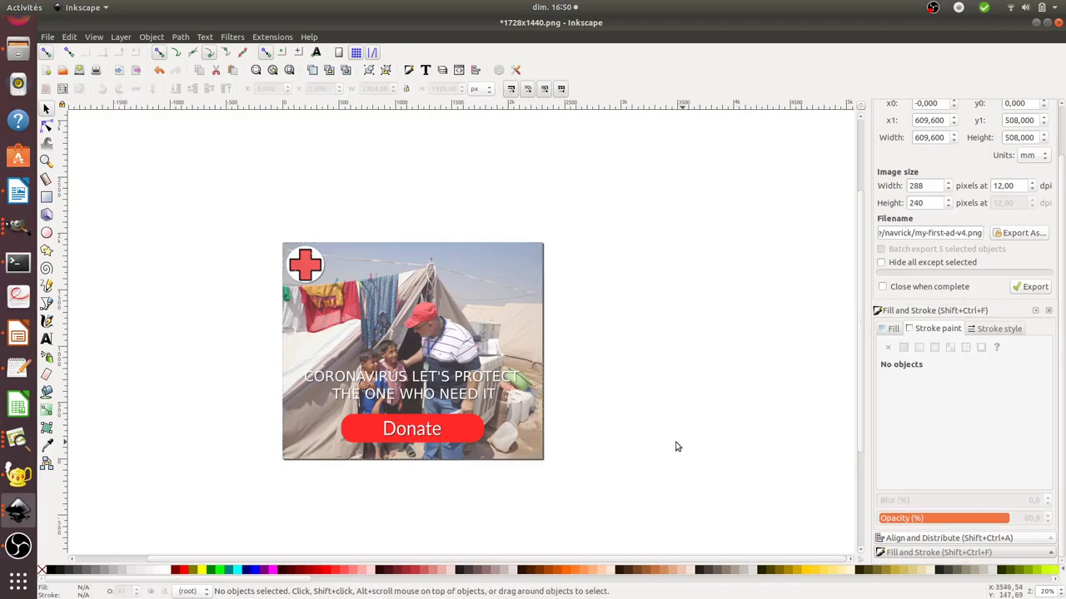
left_click(46, 341)
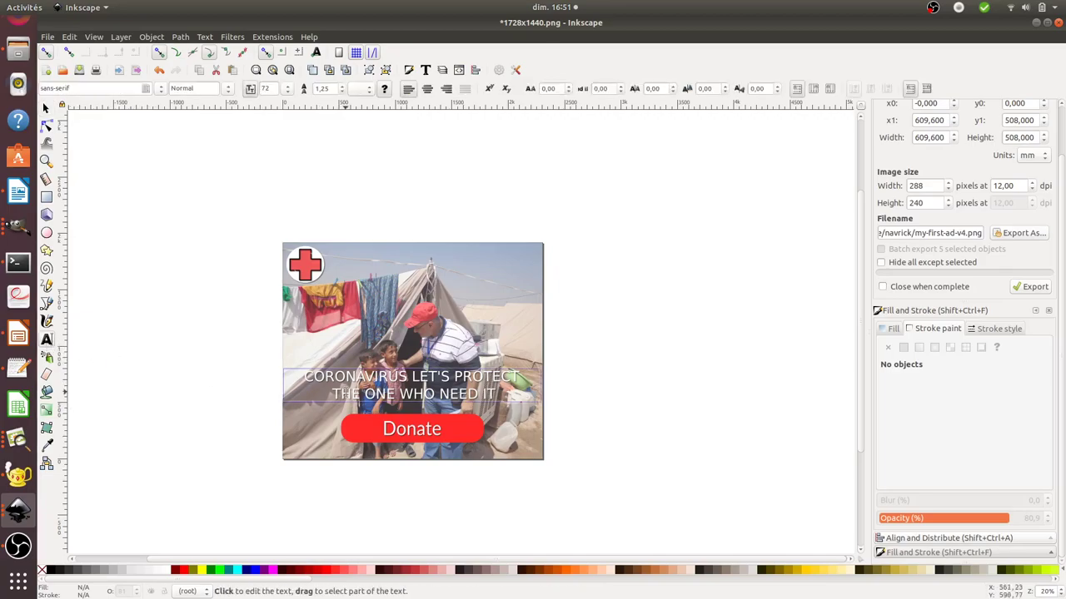
left_click(327, 327)
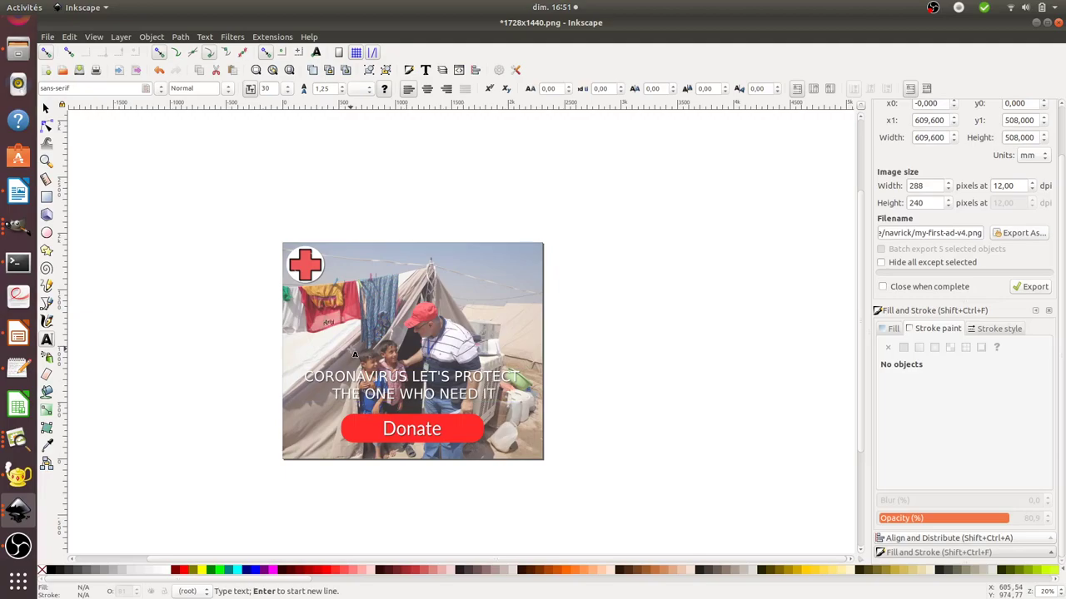
key("ctrl+v")
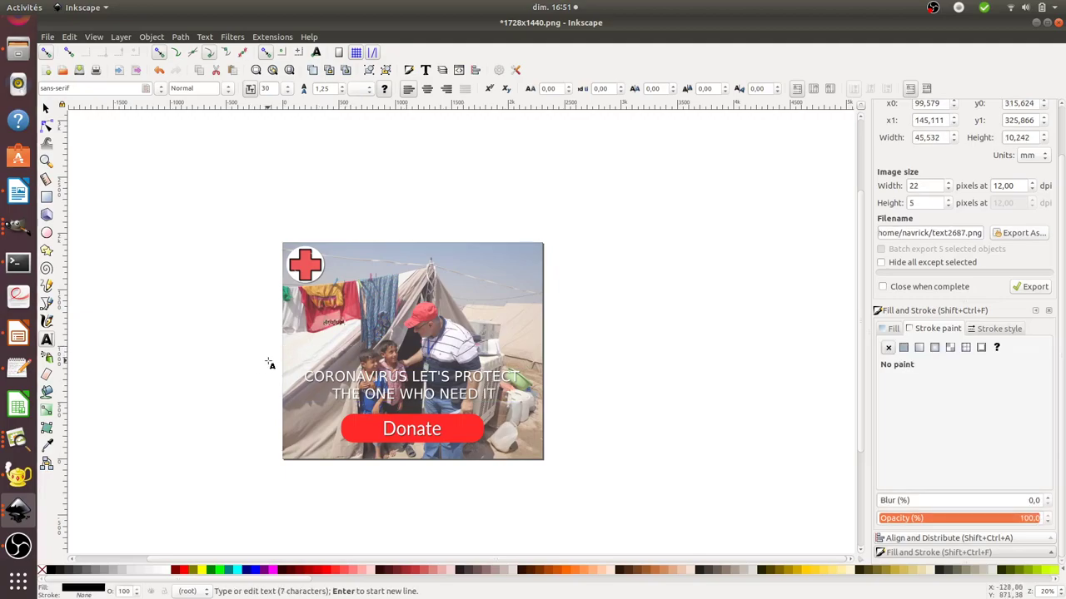
left_click(46, 110)
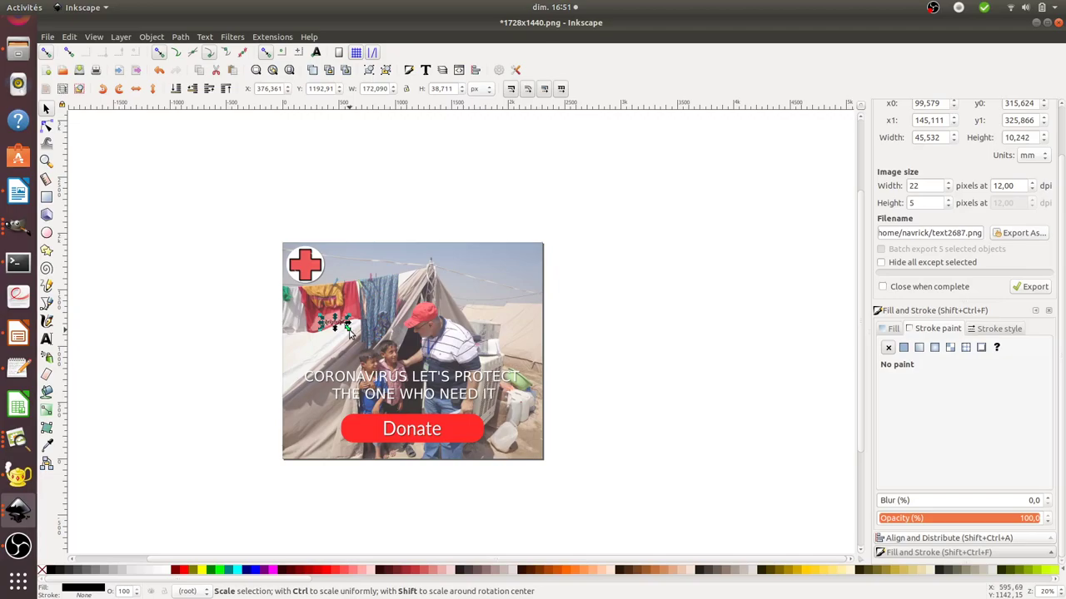
key("ctrl")
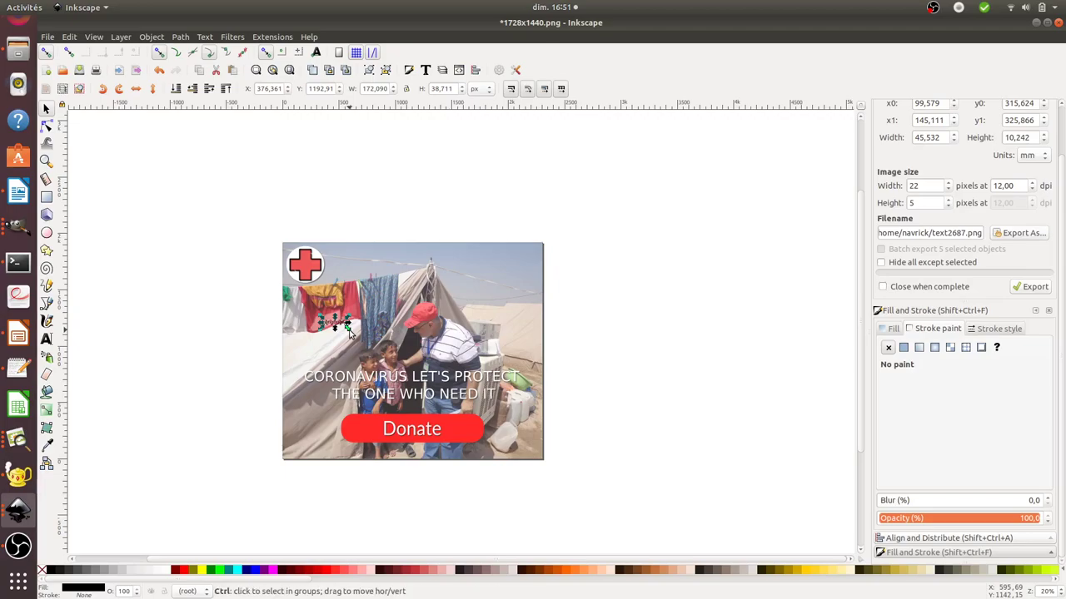
left_click_drag(349, 330, 523, 366)
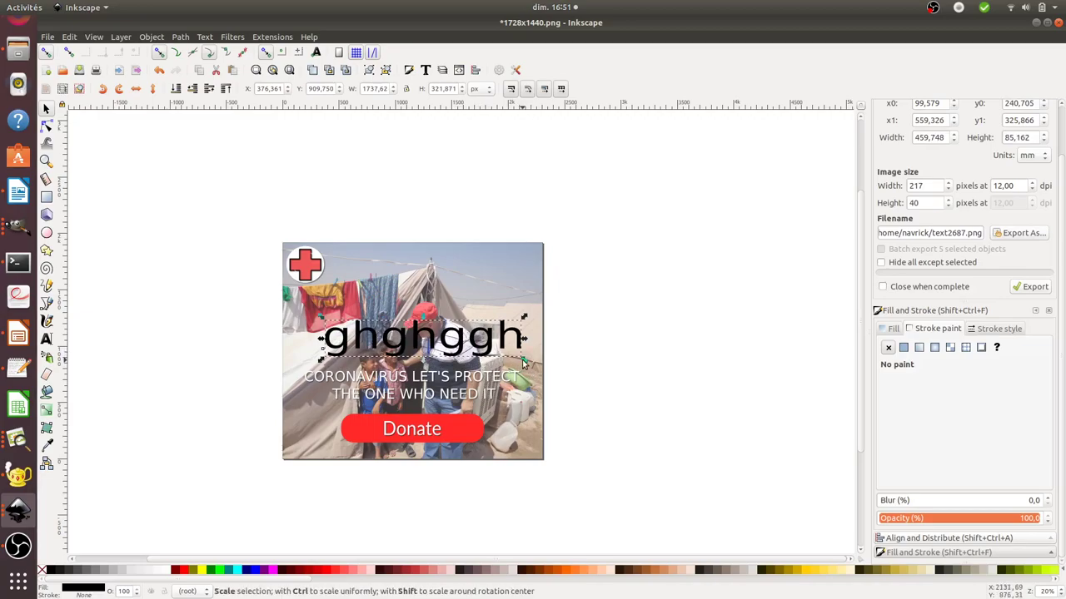
key("Delete")
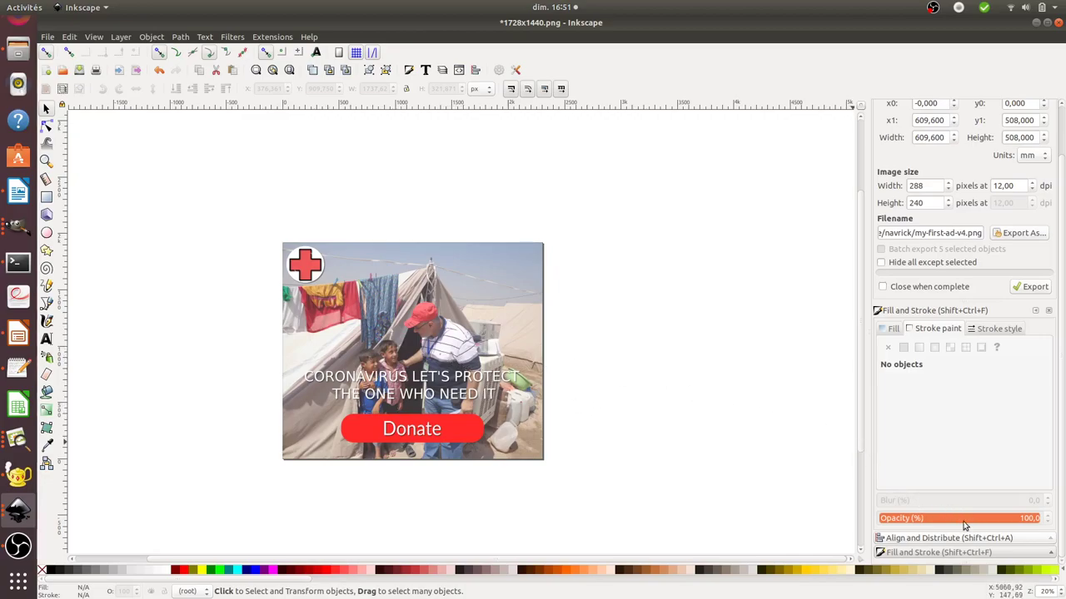
Fade the background photo's opacity down to about 25%.
left_click(511, 288)
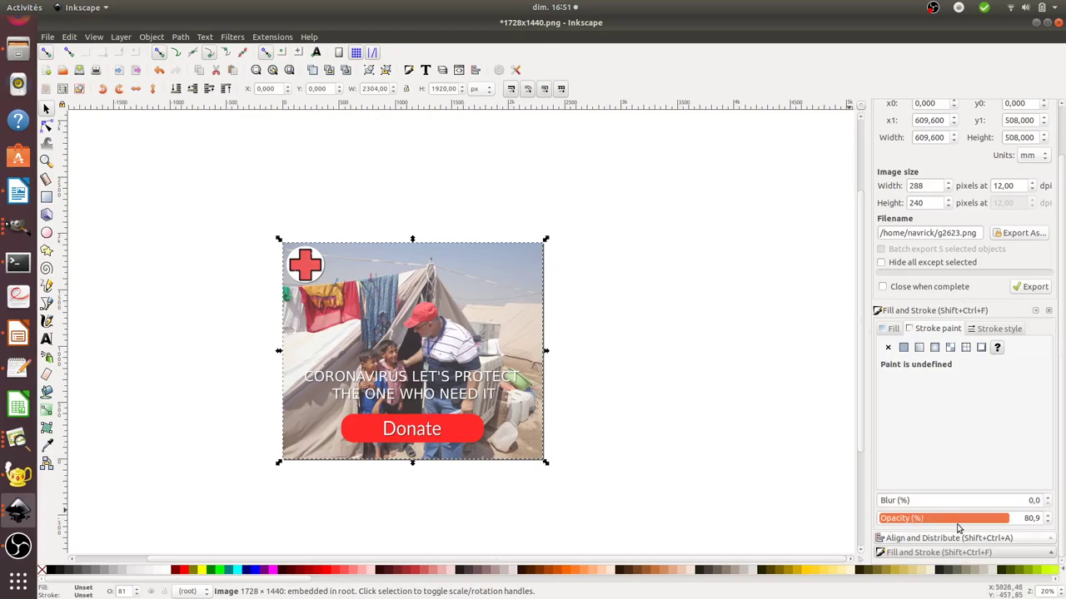
left_click_drag(958, 528, 785, 459)
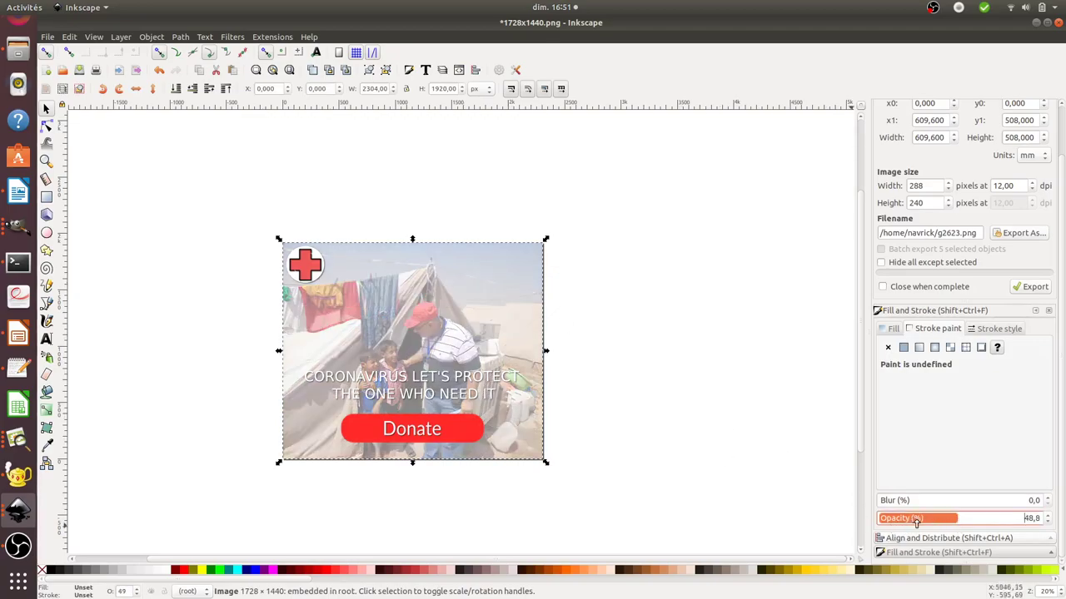
left_click_drag(916, 521, 919, 519)
left_click(714, 372)
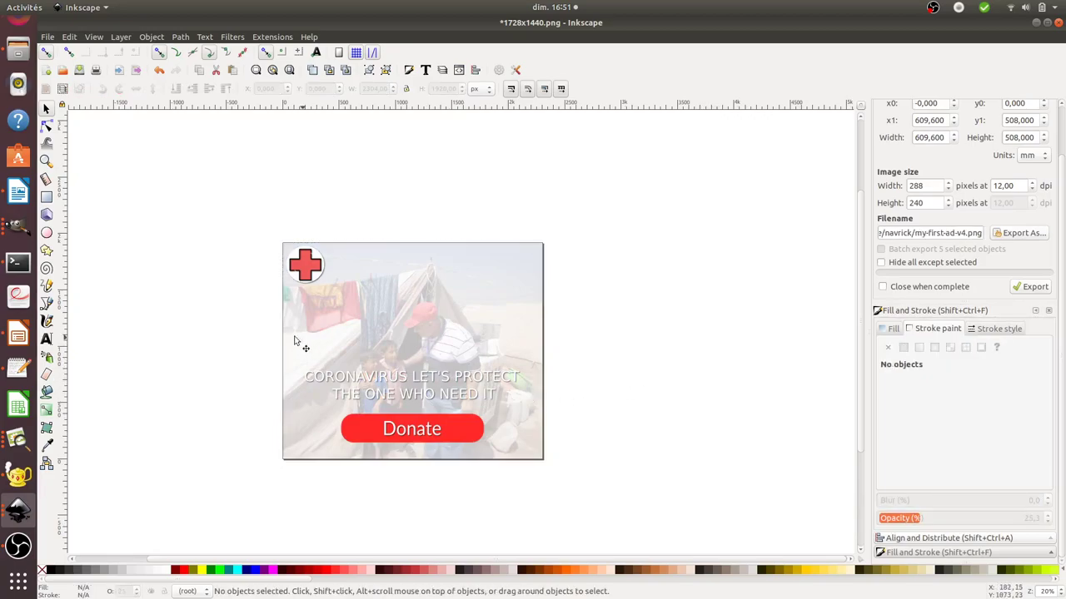
Create a new text object on the banner, typing 'Covid-19' and further text.
left_click(47, 341)
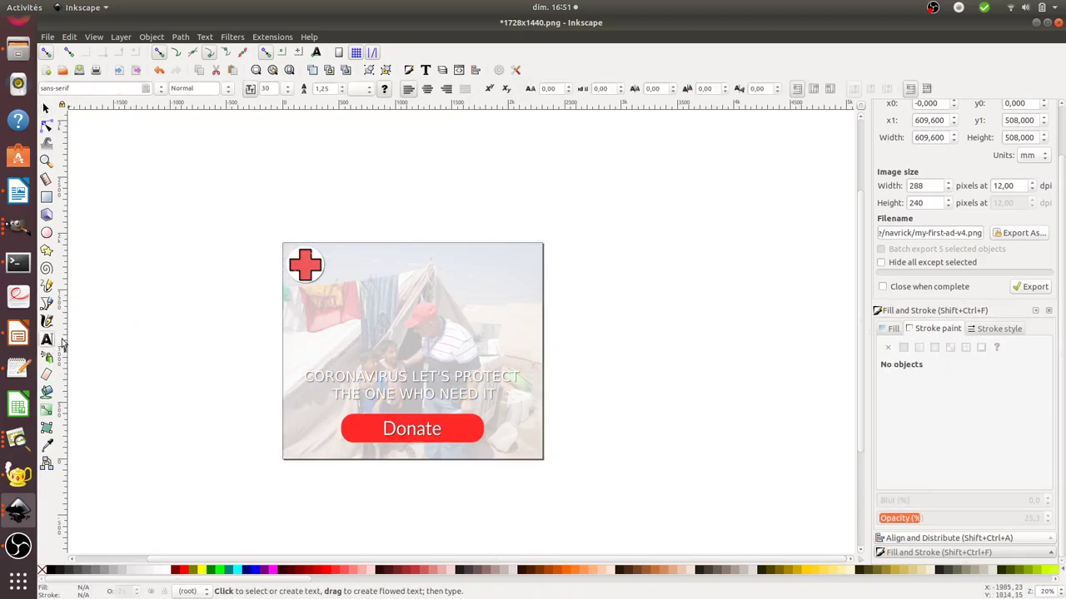
left_click(321, 309)
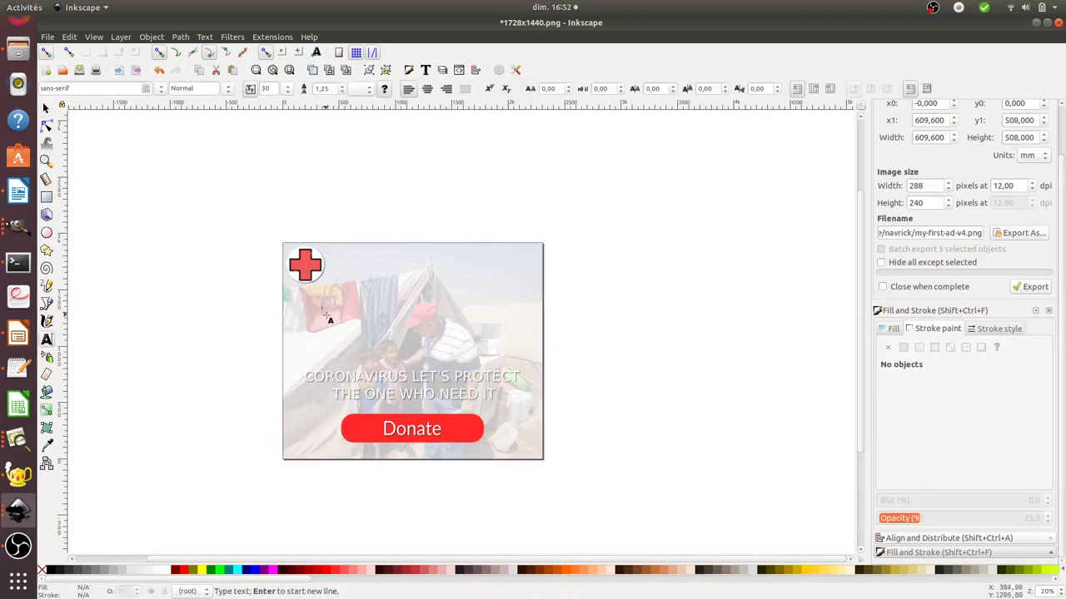
type("Covid-19")
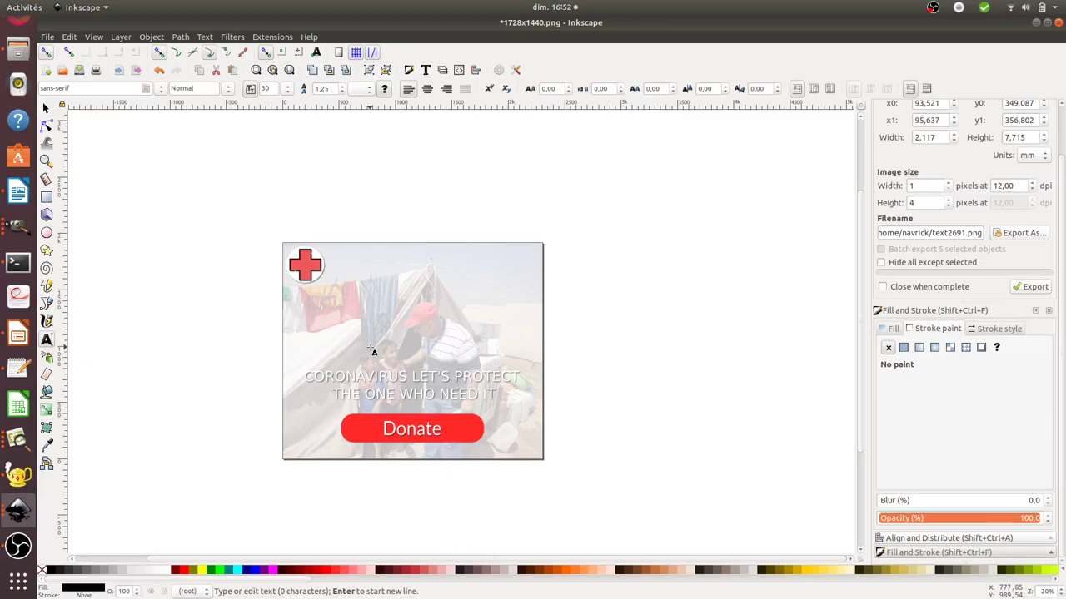
type("ation")
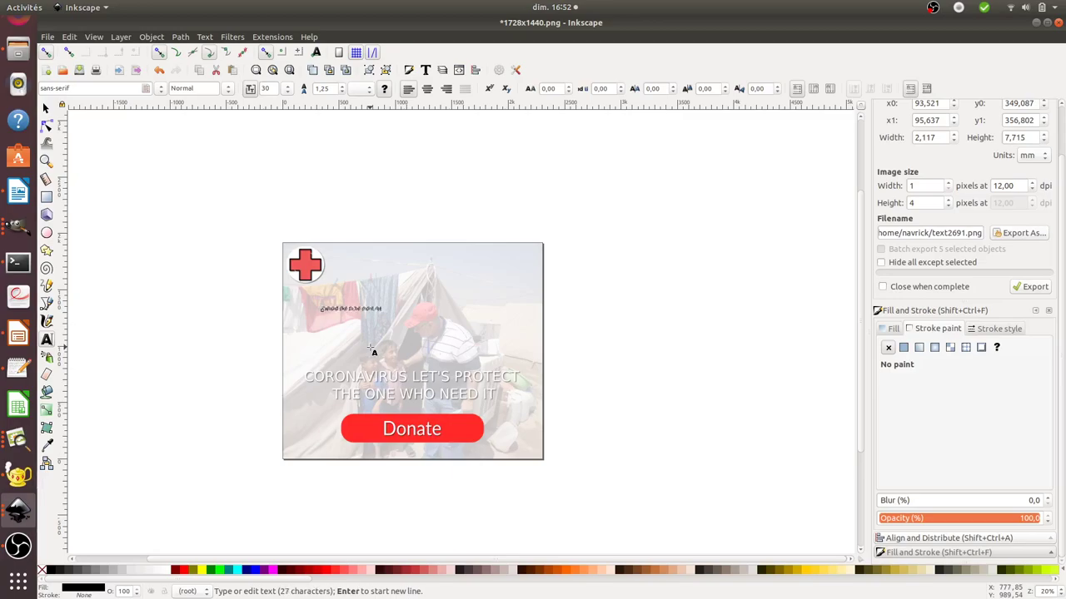
type("ion")
key("Escape")
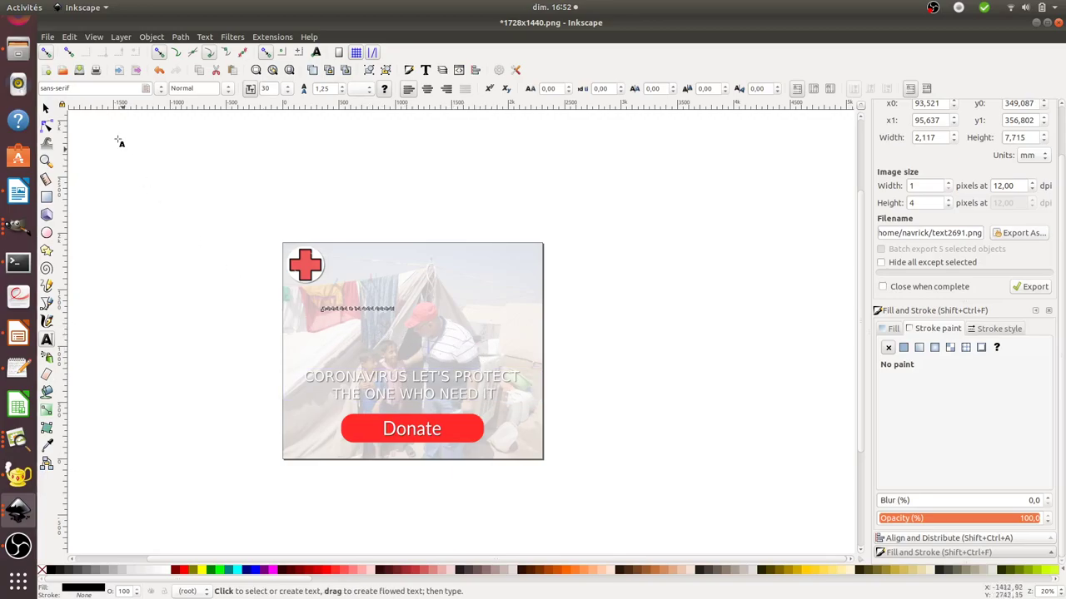
Ctrl-scale the text line up proportionally to span most of the banner width.
key("F1")
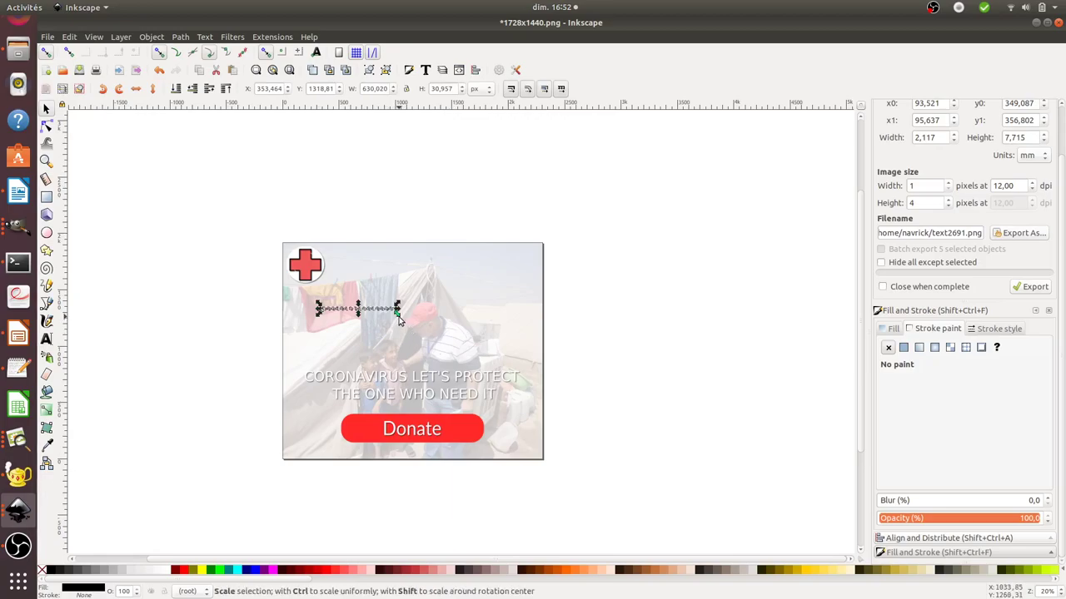
key("ctrl")
left_click_drag(399, 319, 535, 381)
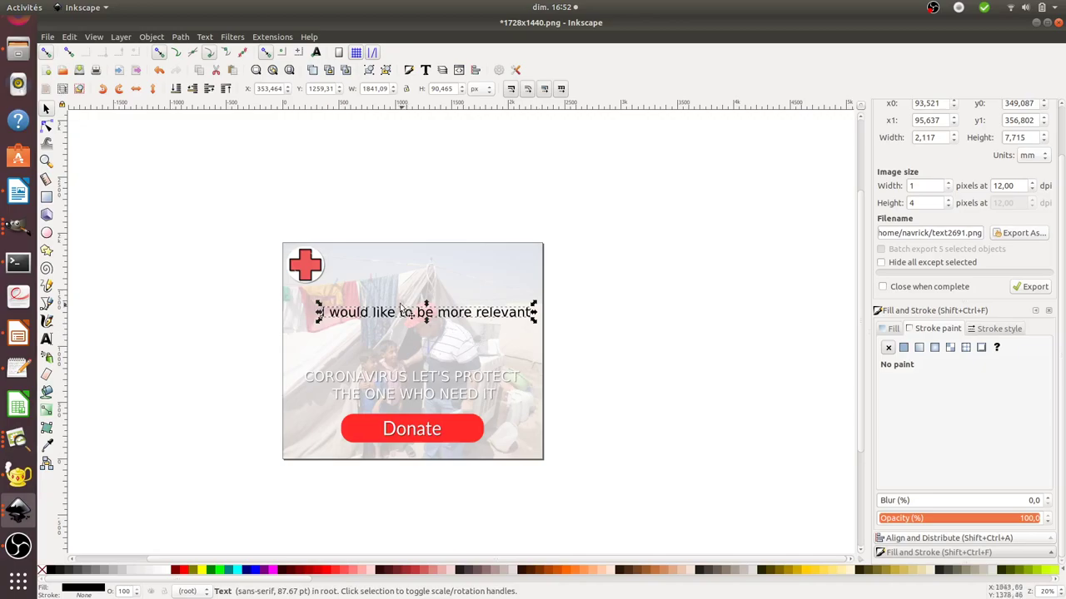
left_click(589, 336)
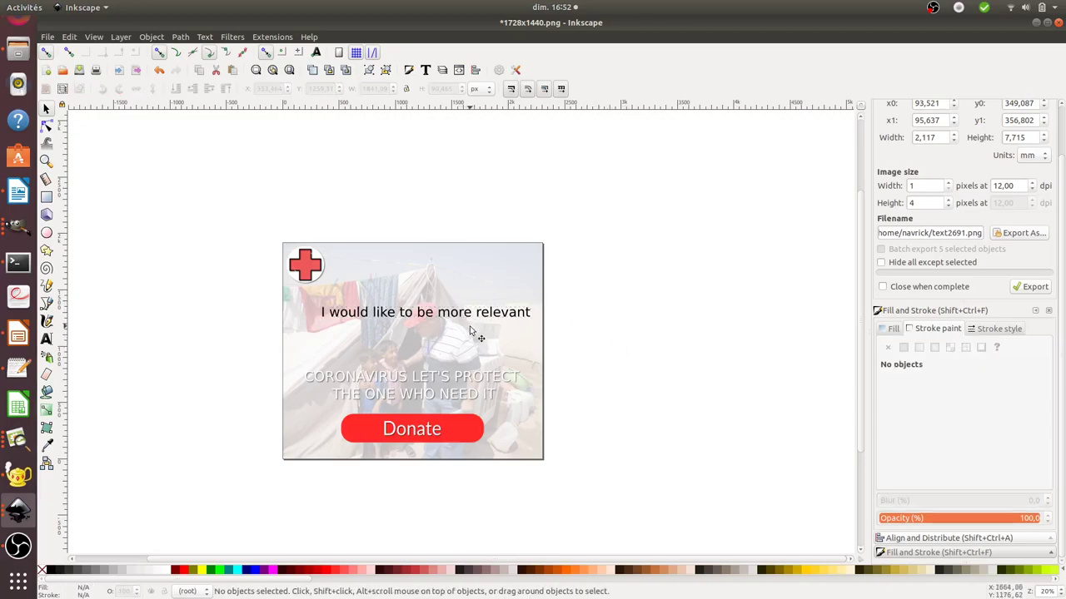
Apply a Drop Shadow filter from Shadows and Glows to the 'more relevant' text line.
left_click(428, 319)
left_click(233, 37)
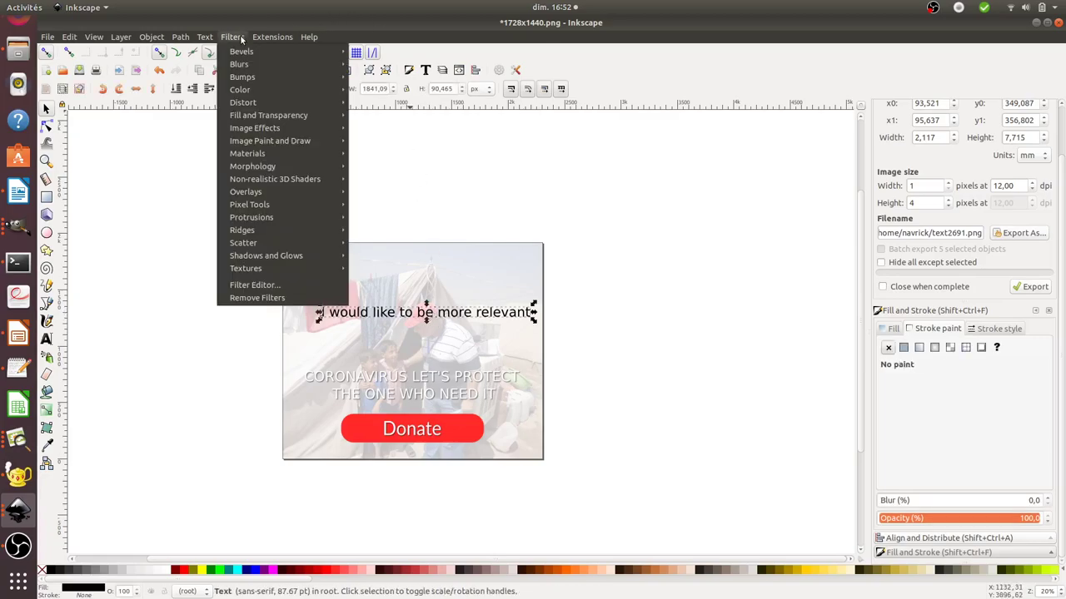
mouse_move(279, 240)
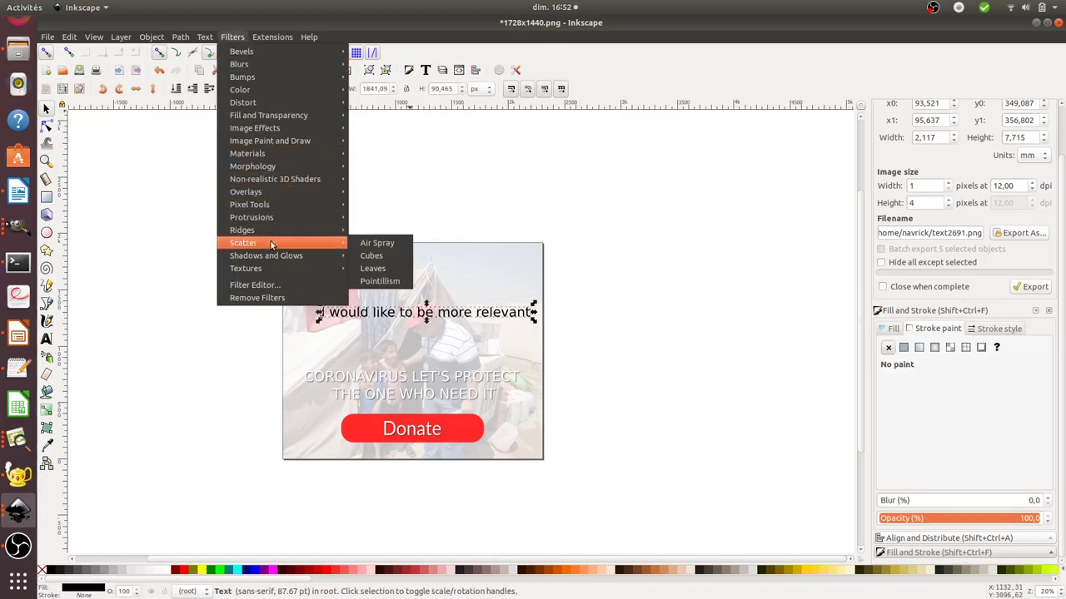
mouse_move(265, 258)
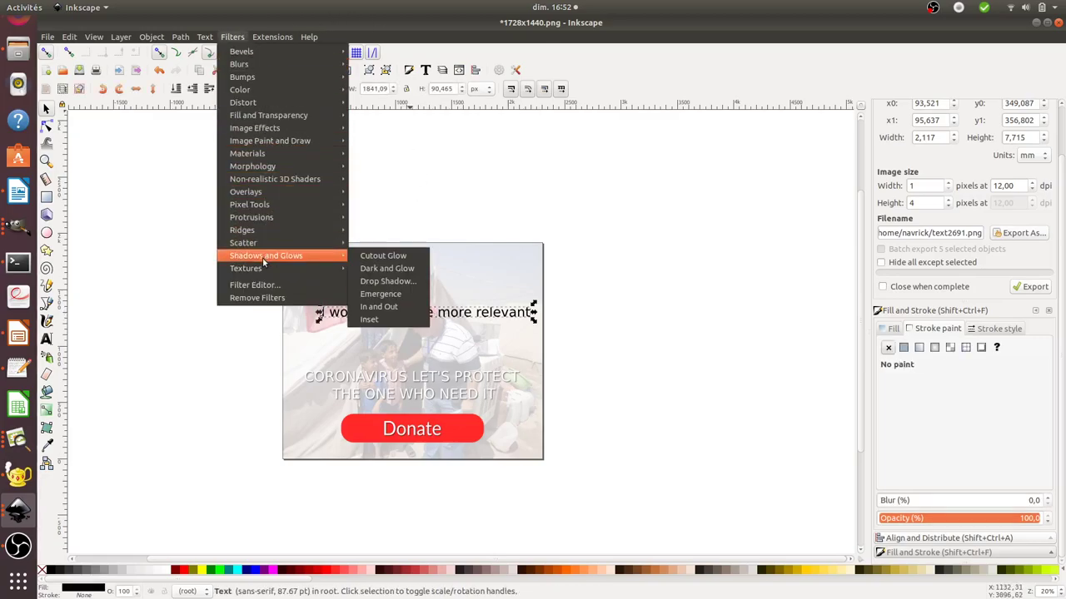
left_click(389, 283)
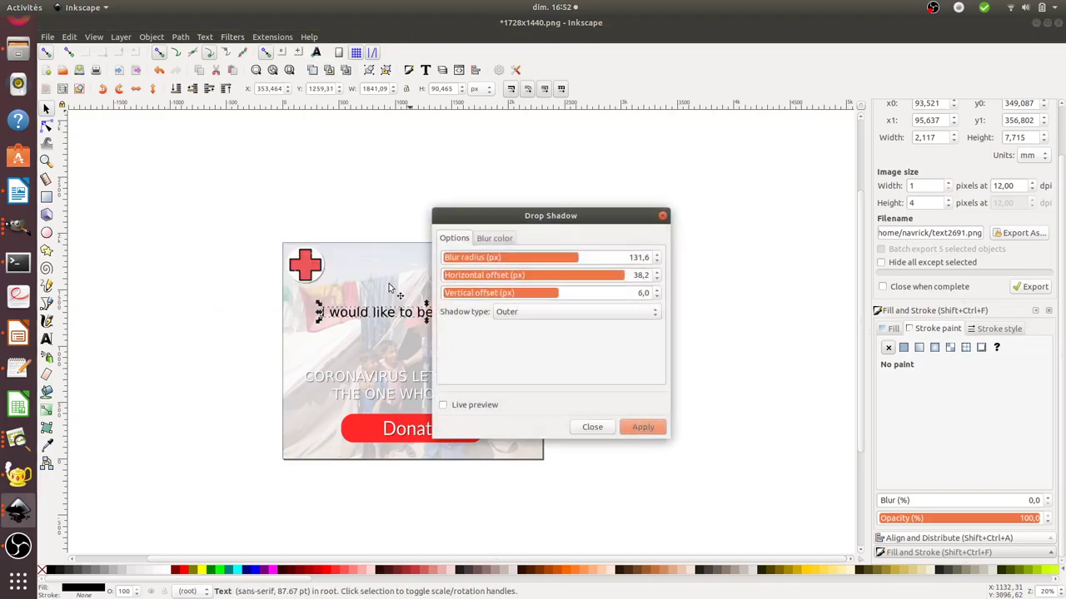
left_click(444, 405)
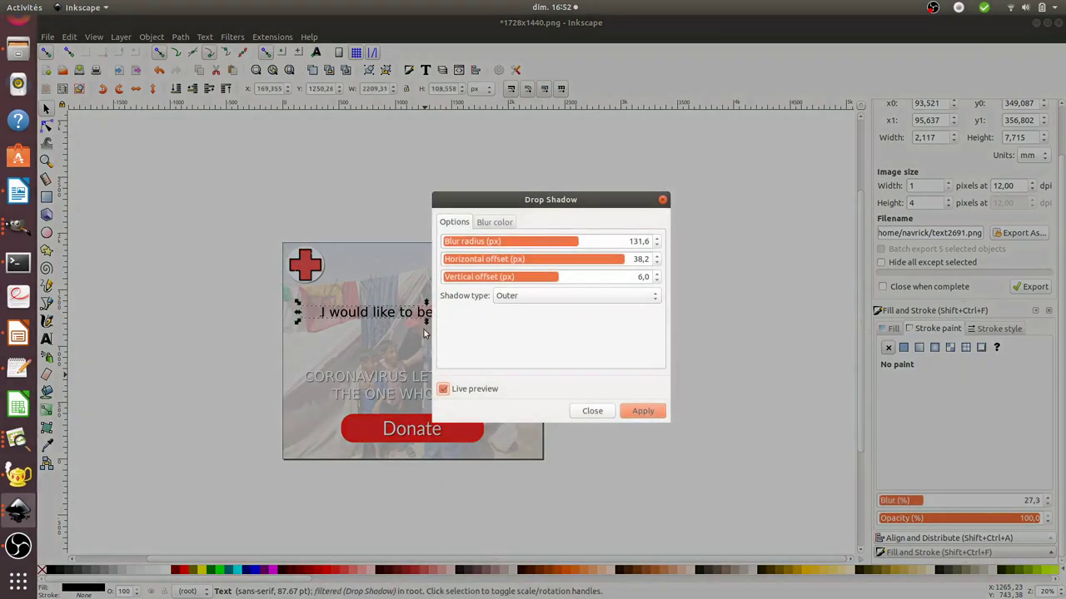
left_click(627, 408)
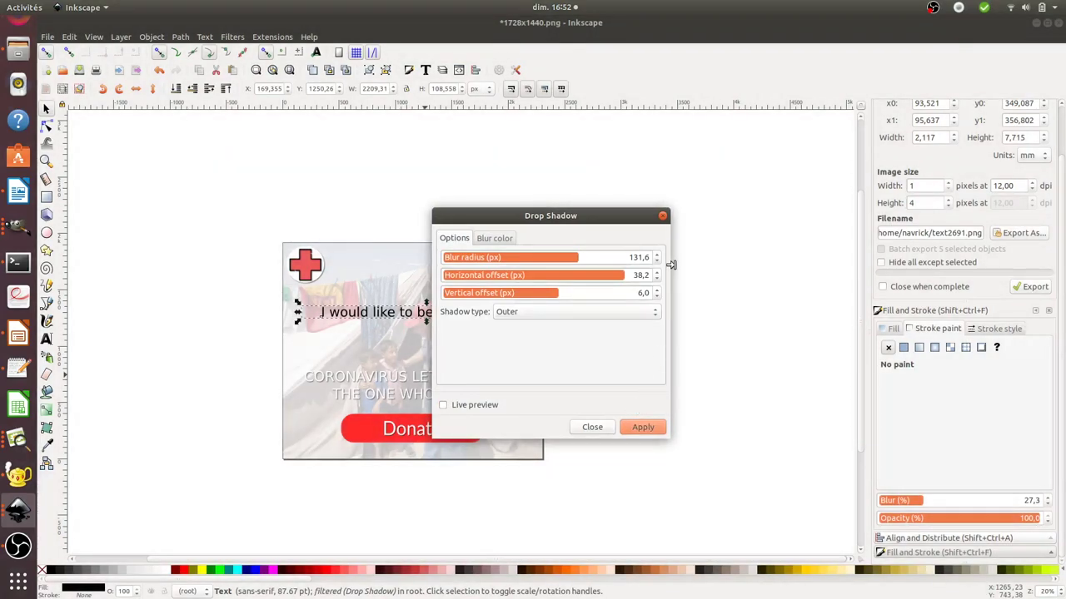
left_click(663, 216)
Reselect the 'more relevant' text and nudge it slightly left.
left_click(629, 325)
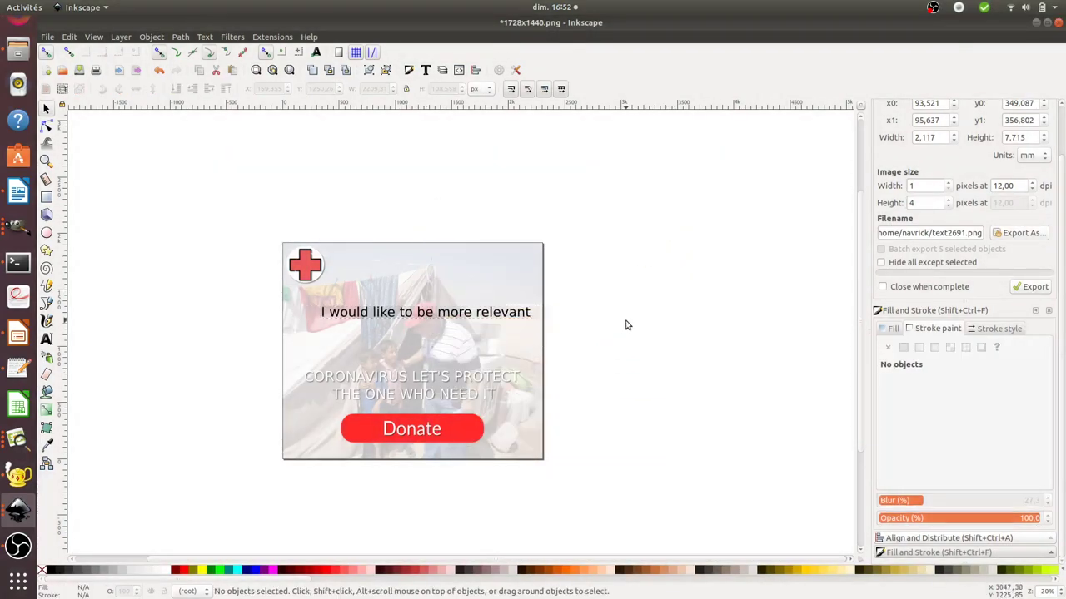
left_click(510, 317)
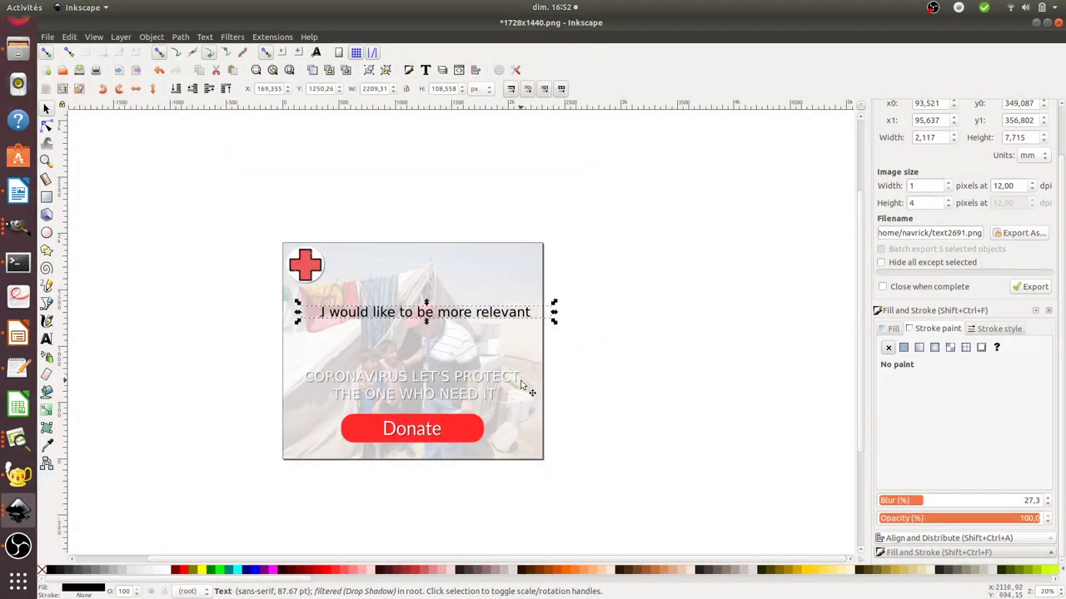
key("Left")
key("Left")
key("Left")
key("Left")
key("Left")
key("Left")
key("Left")
key("Left")
key("Left")
key("Left")
key("Left")
key("Left")
key("Left")
key("Left")
key("Left")
key("Left")
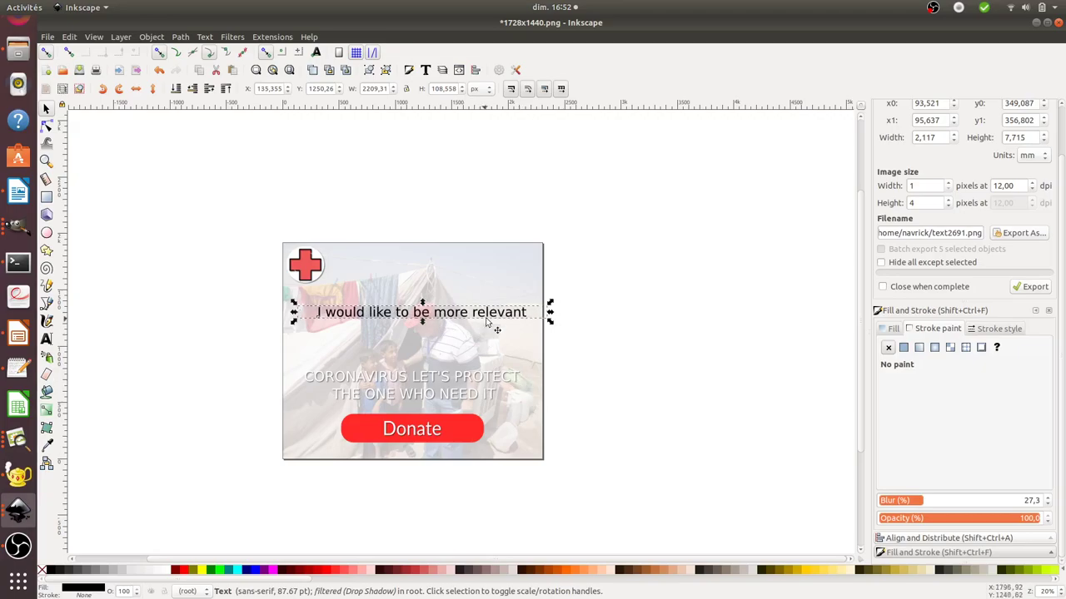
Delete the 'more relevant' line, then select the CORONAVIRUS caption together with the photo.
key("Delete")
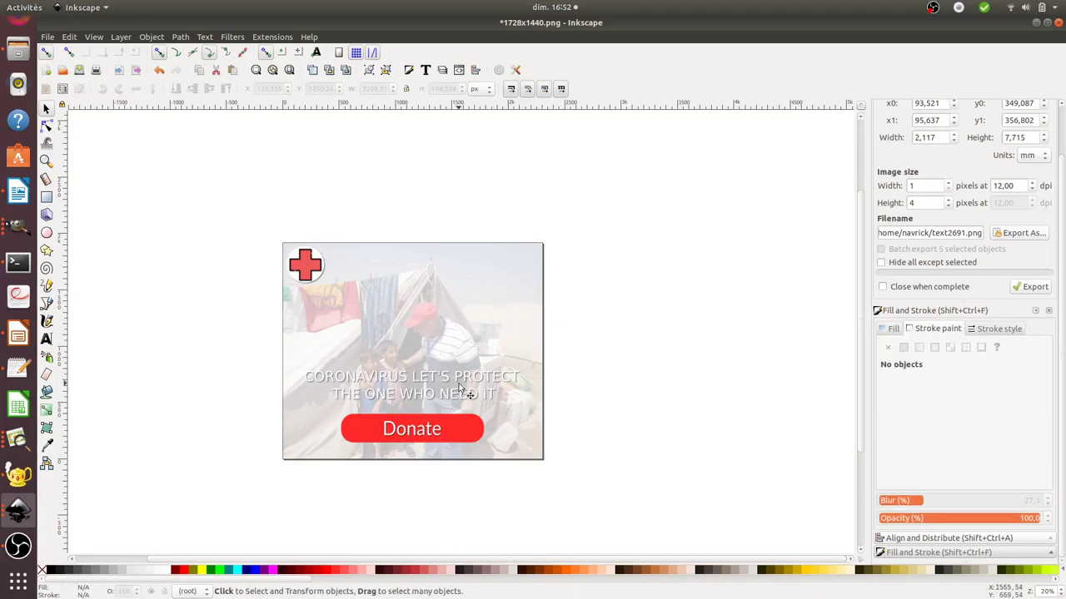
left_click(459, 385)
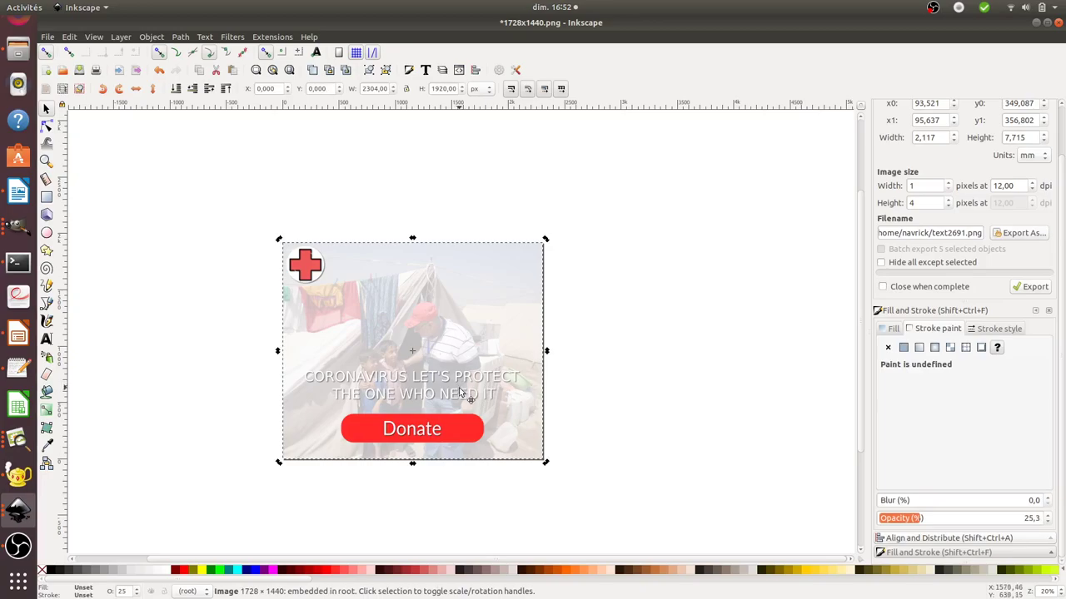
left_click(607, 400)
left_click(486, 377)
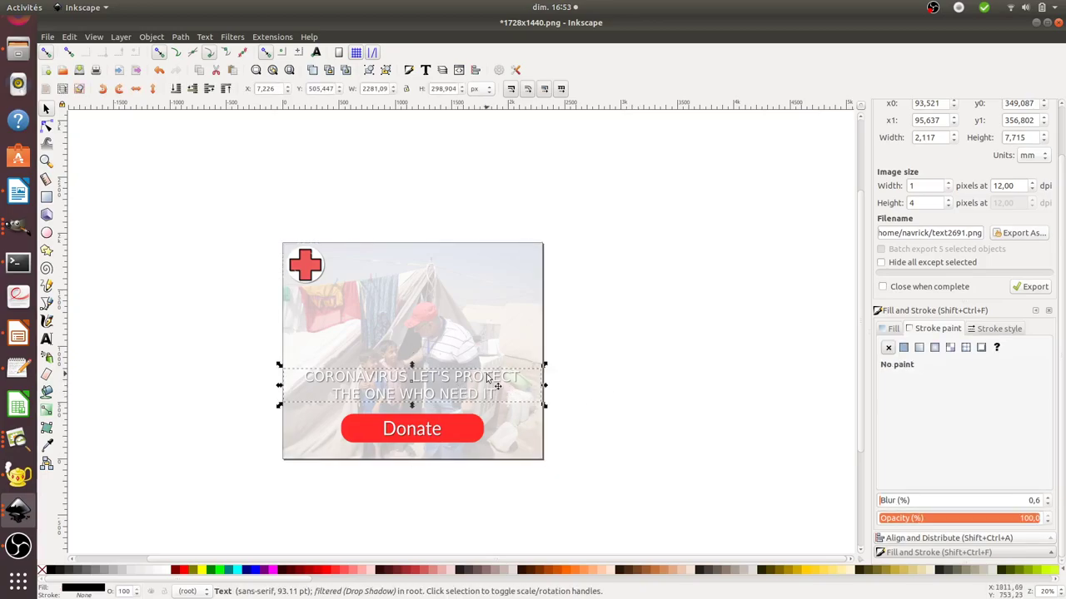
left_click(704, 391)
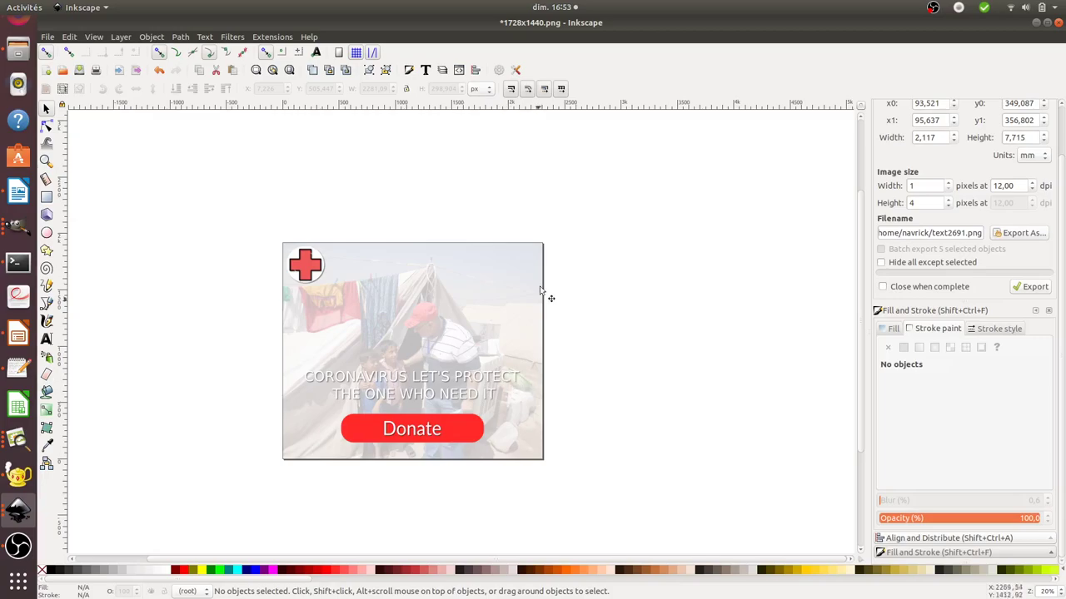
left_click(529, 260)
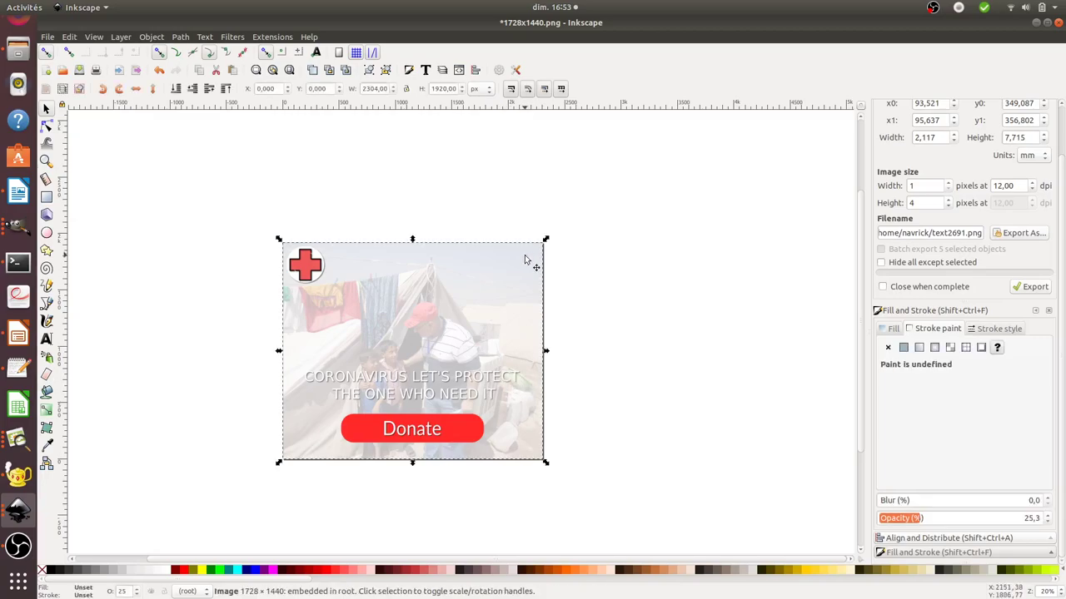
left_click(490, 382, "ctrl")
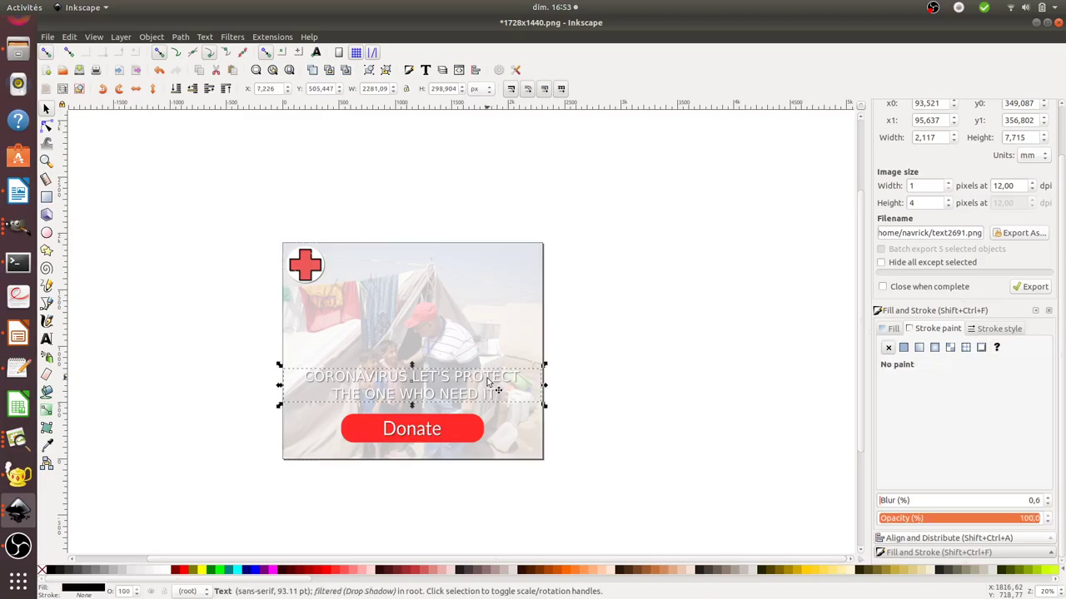
left_click(522, 314, "shift")
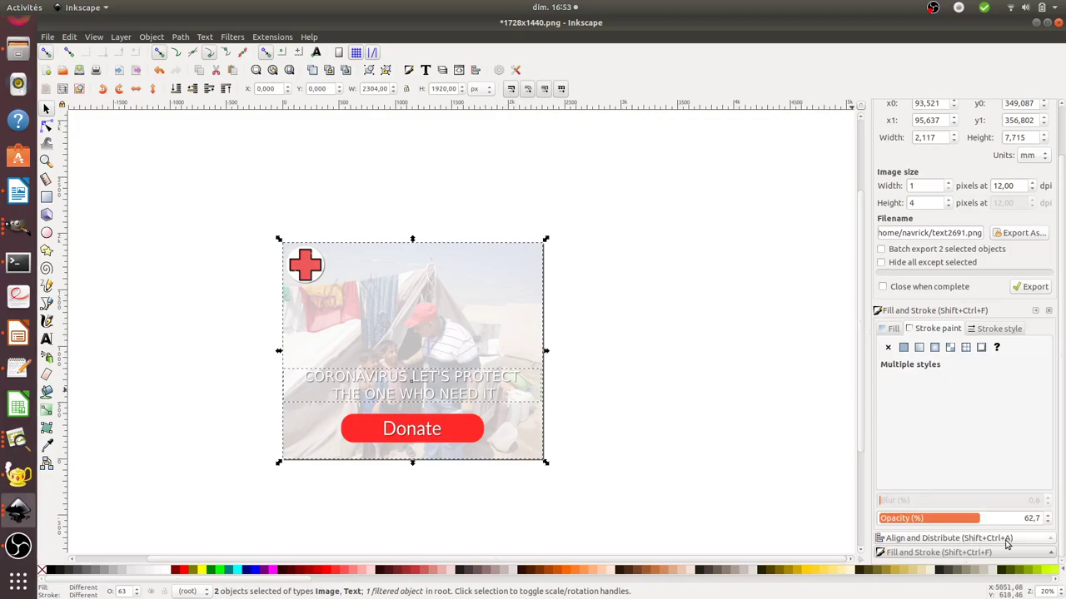
Use Align and Distribute to centre the caption on the photo's vertical axis.
left_click(949, 539)
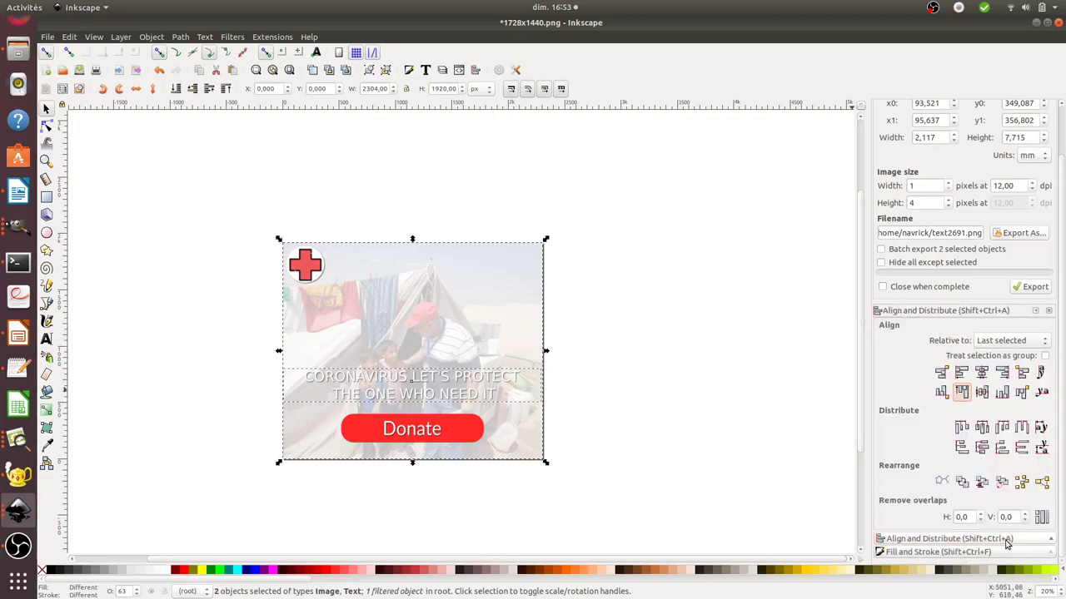
left_click(981, 373)
left_click(1004, 373)
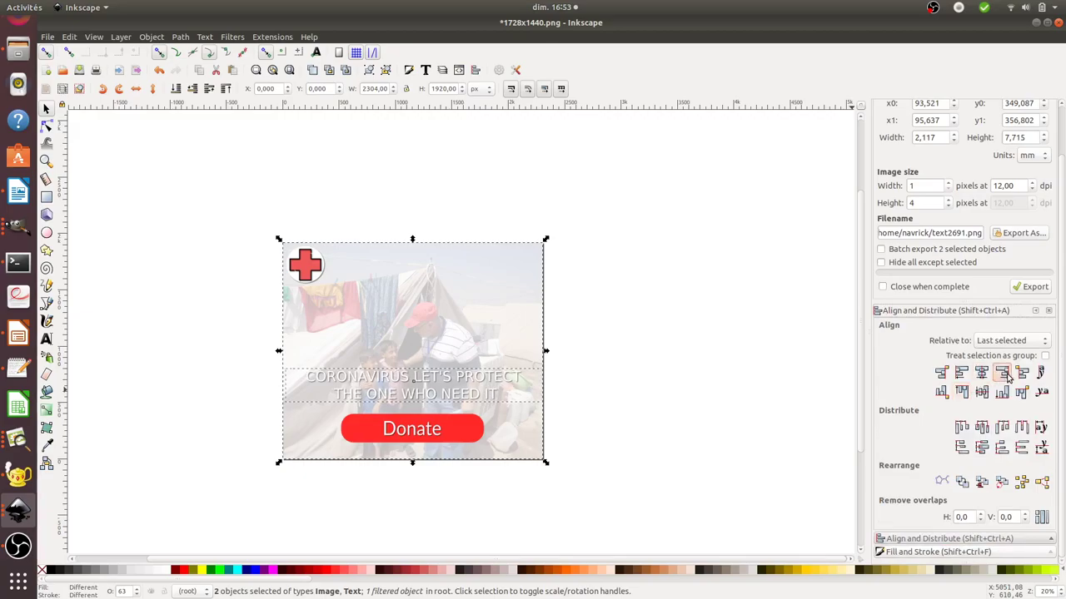
left_click(1022, 373)
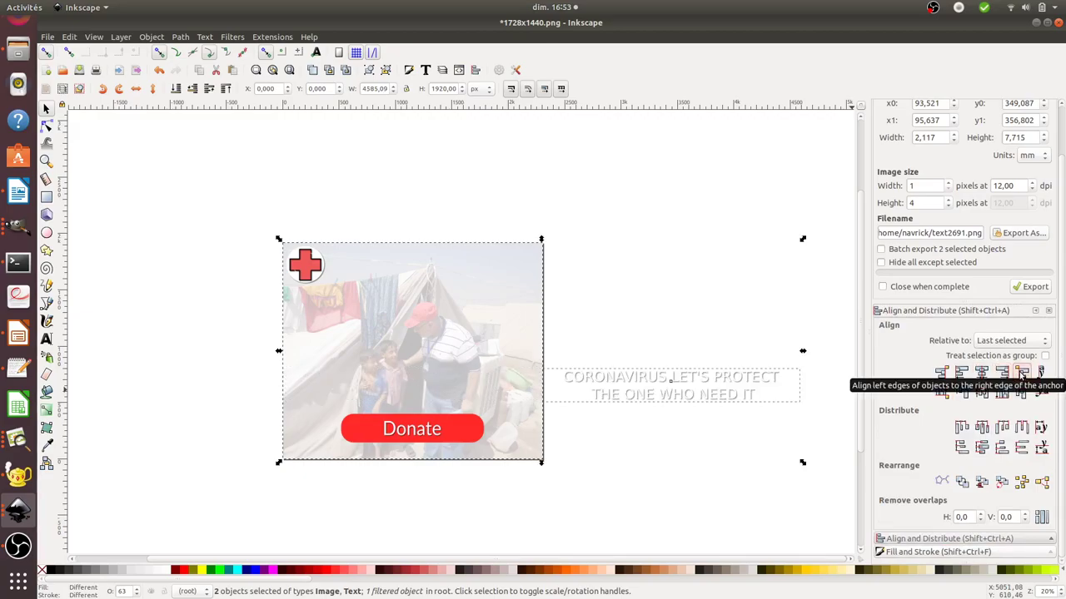
left_click(981, 374)
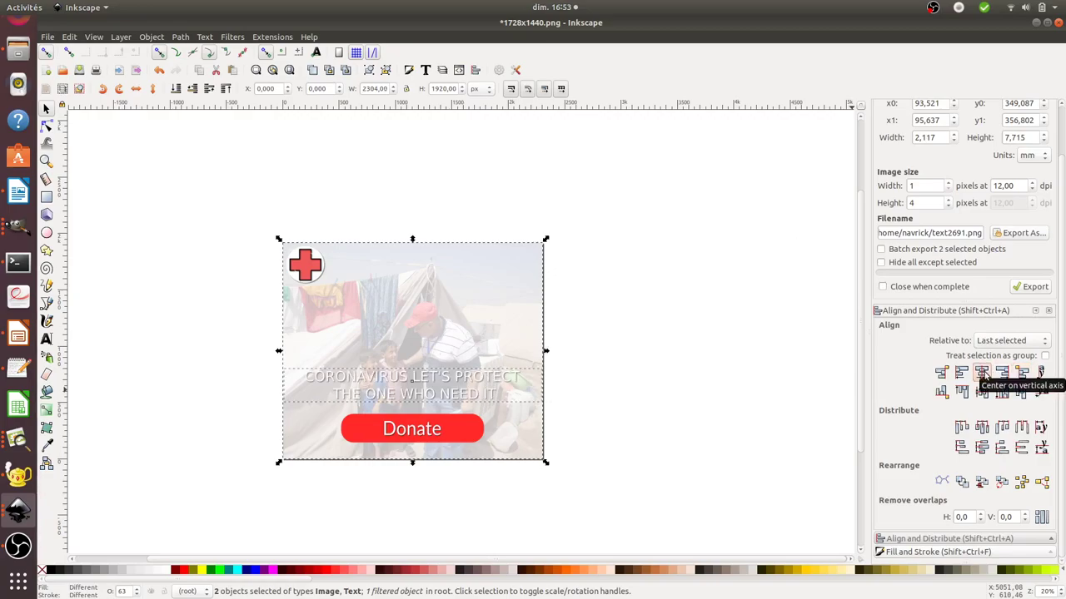
left_click(962, 374)
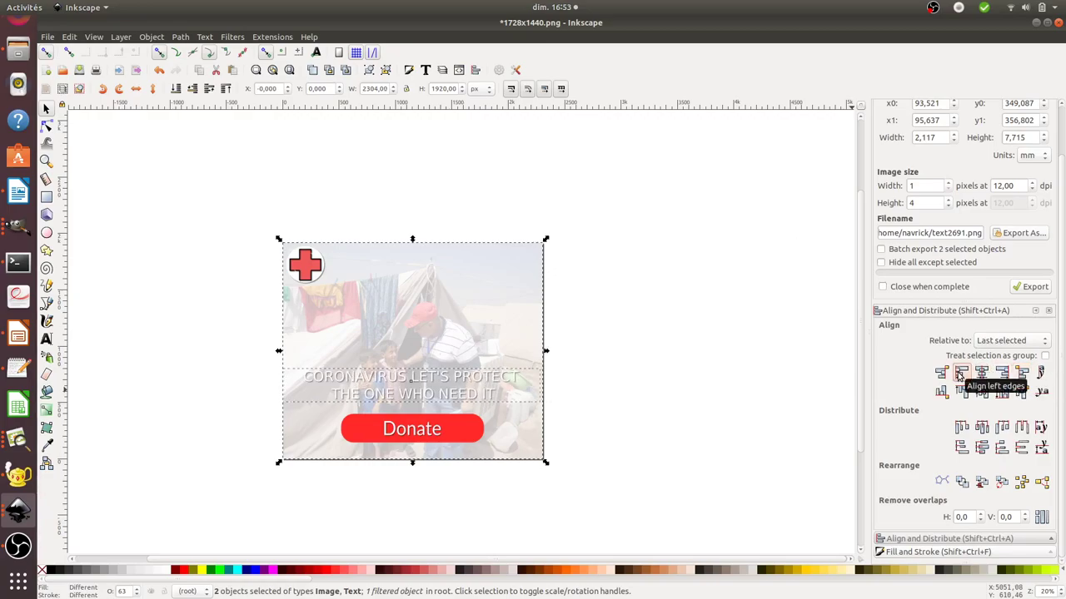
left_click(982, 429)
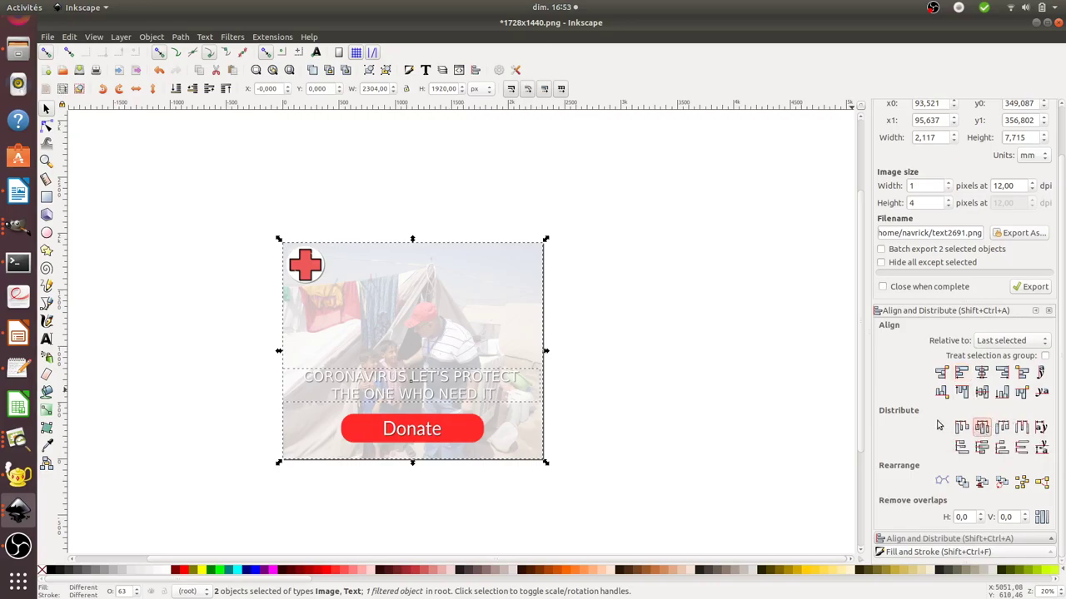
left_click(1004, 375)
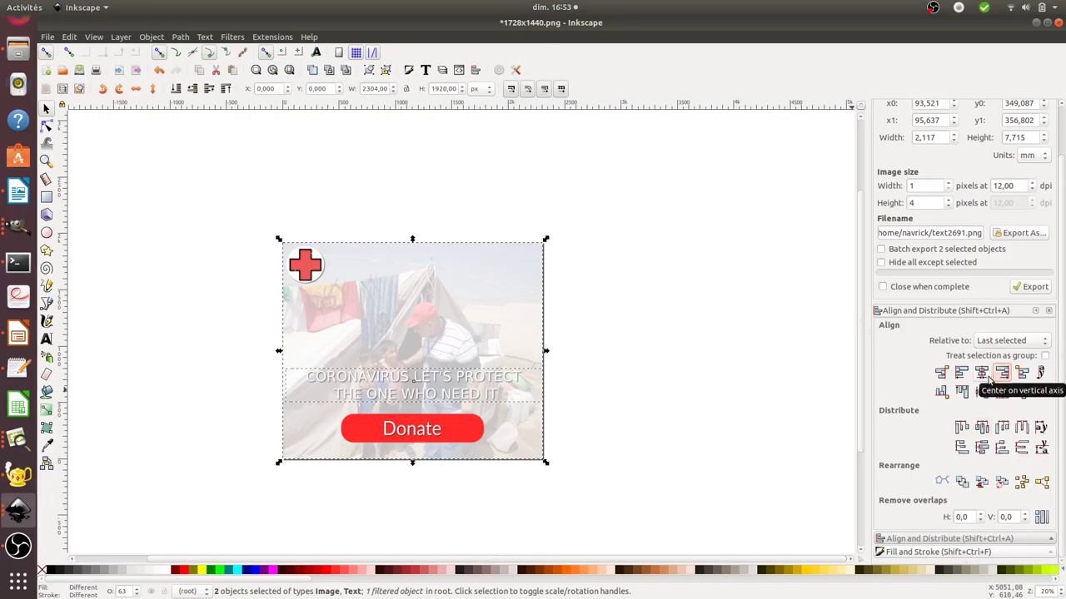
left_click(985, 381)
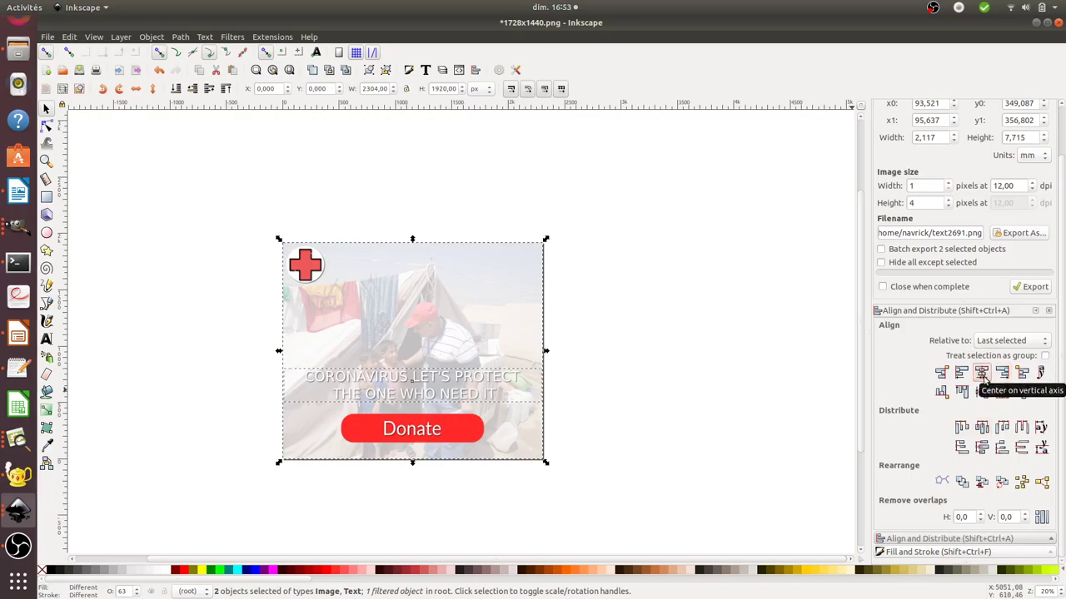
left_click(768, 384)
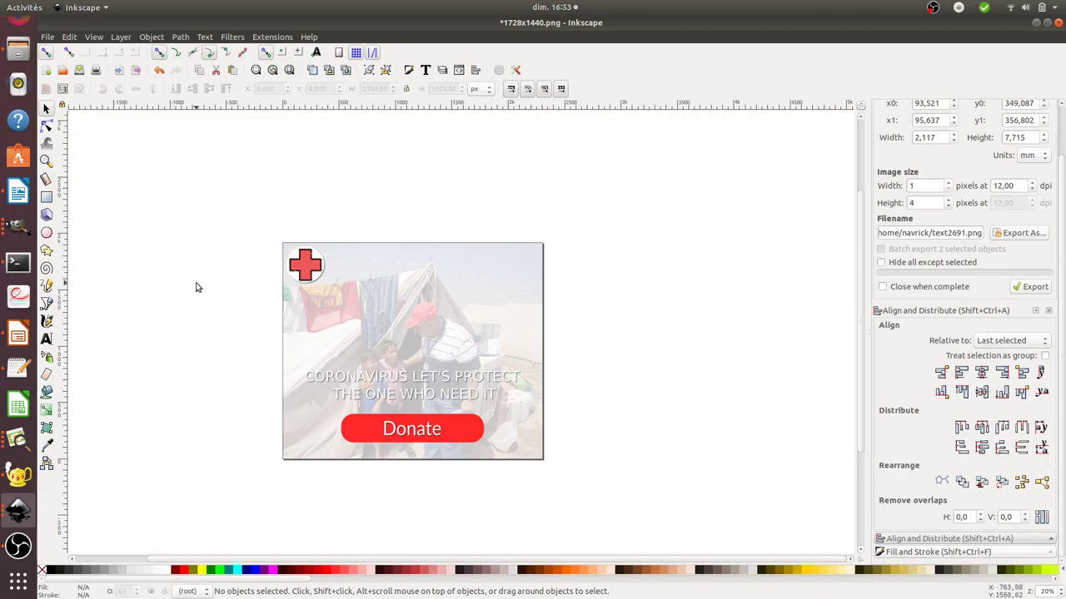
Draw a red rectangle on the banner with a pink outline and 100 opacity.
left_click(46, 197)
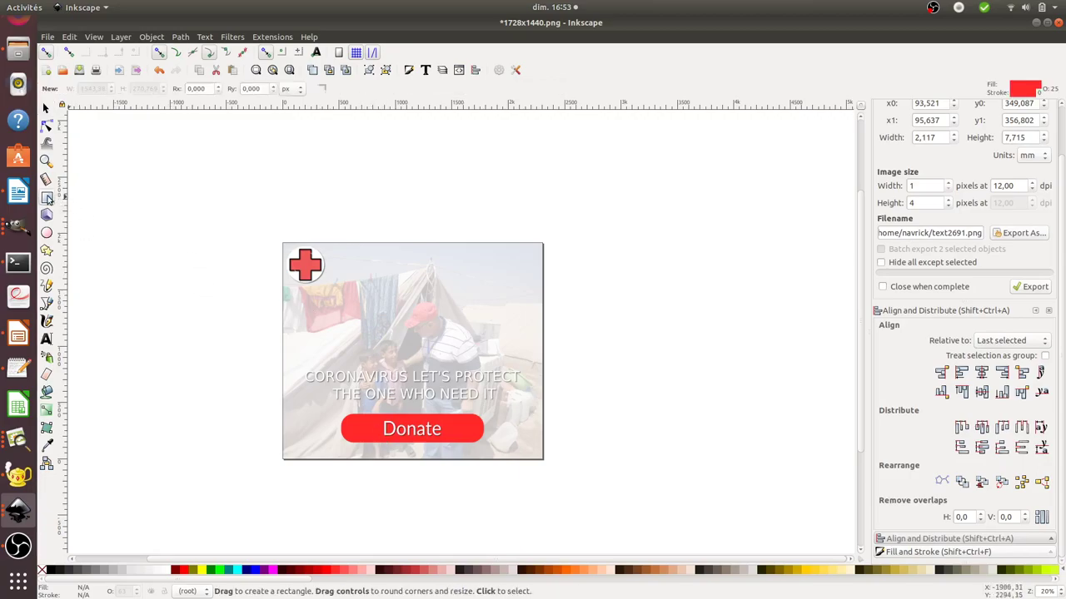
left_click_drag(338, 300, 503, 338)
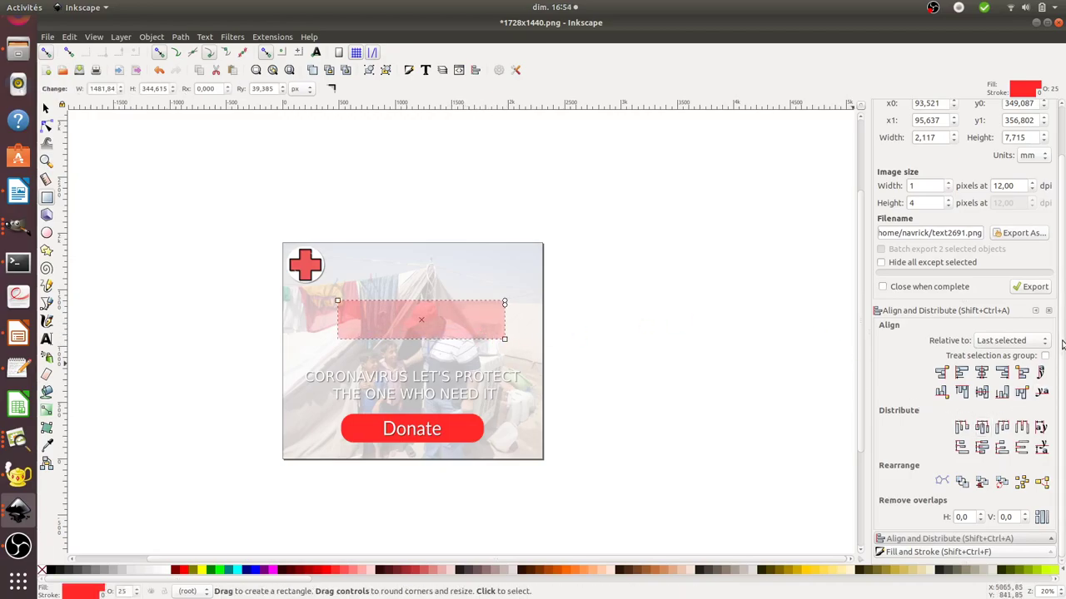
left_click(947, 551)
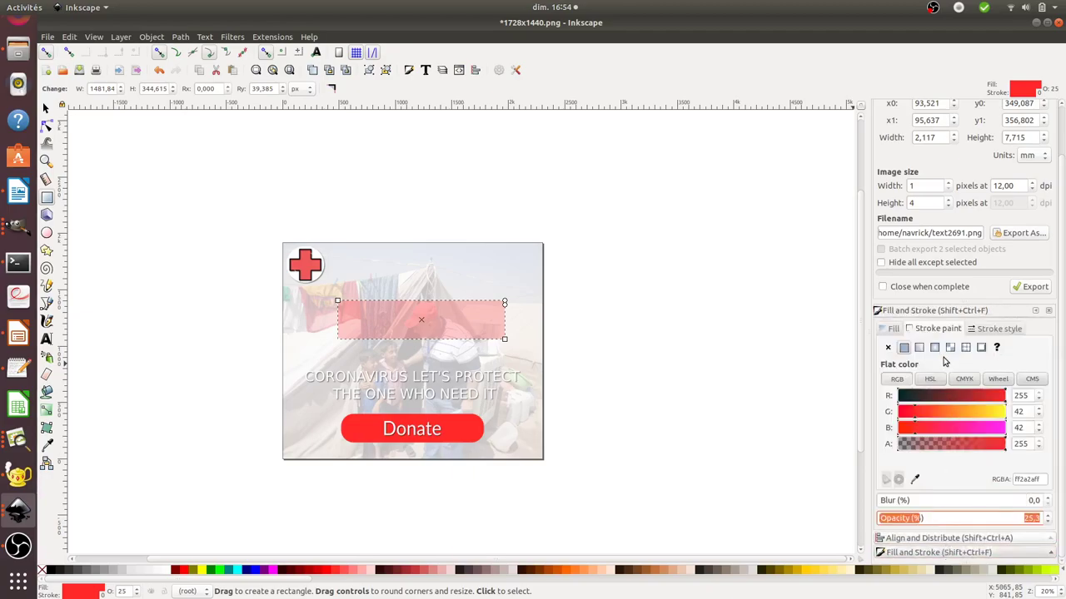
left_click(989, 430)
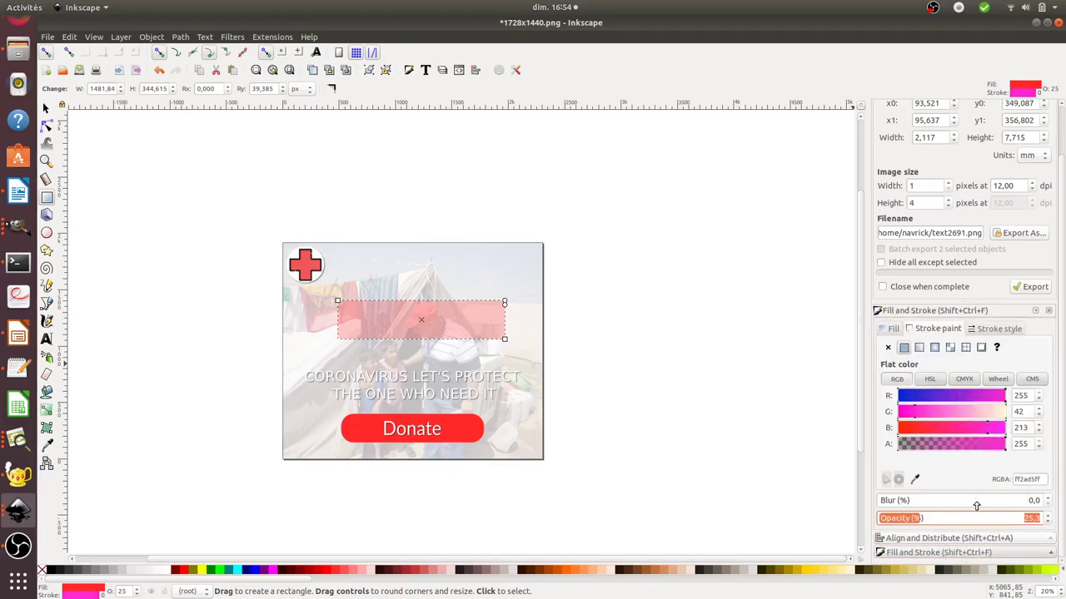
left_click_drag(980, 523, 1057, 526)
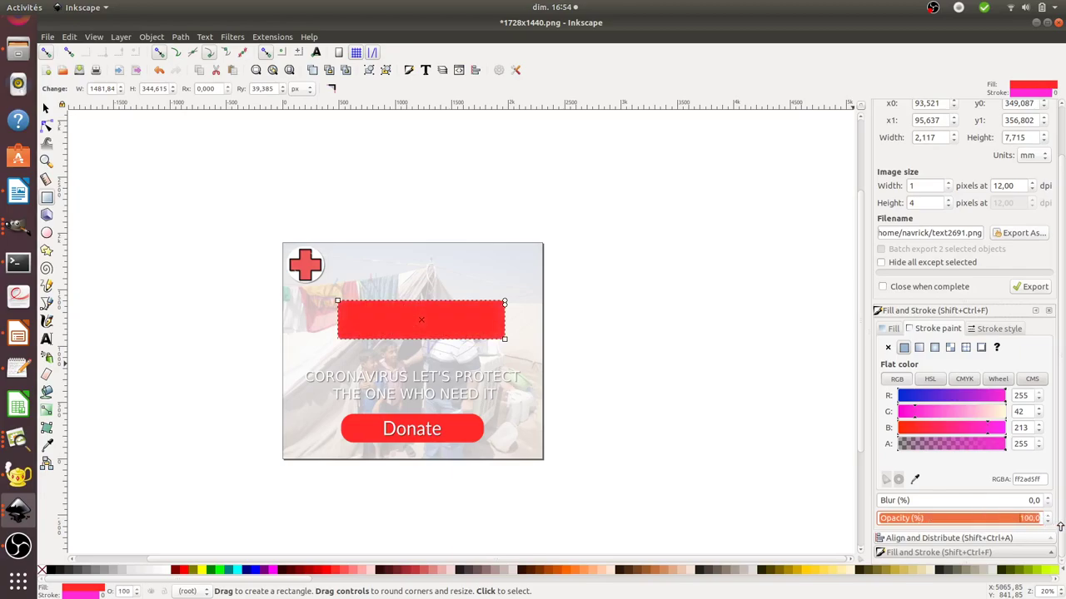
Widen the rectangle's stroke to 14.9 px, shrink it slightly, then delete it.
left_click(995, 329)
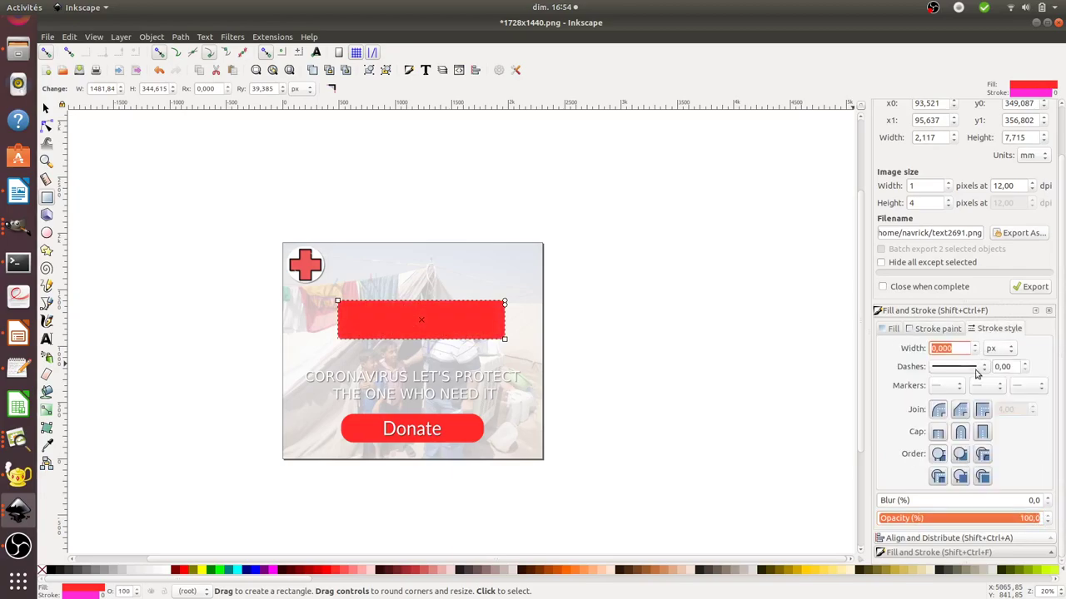
left_click(938, 410)
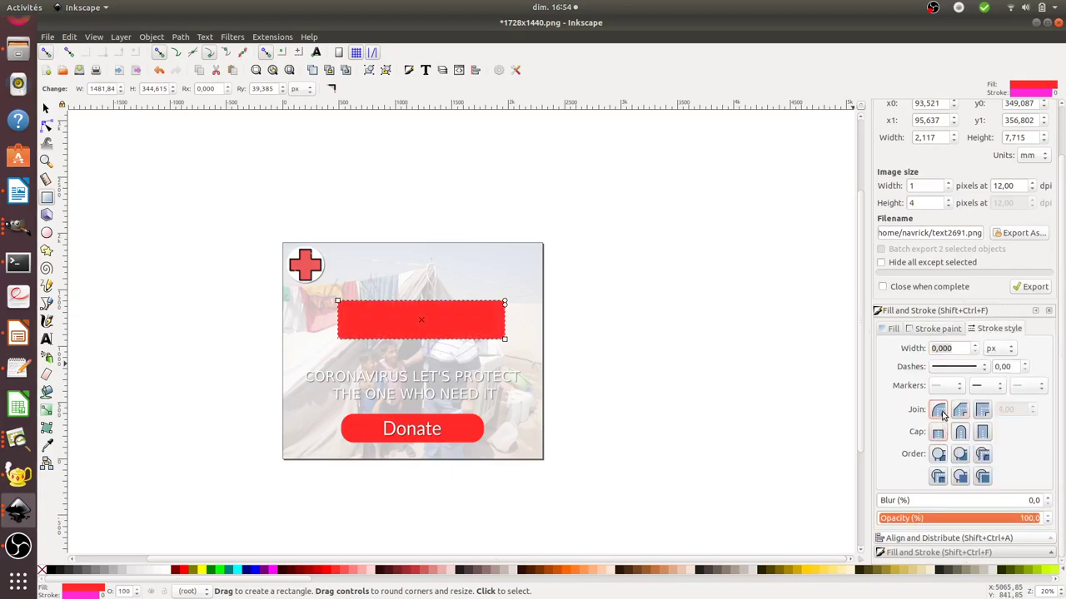
left_click(976, 346)
left_click(977, 346)
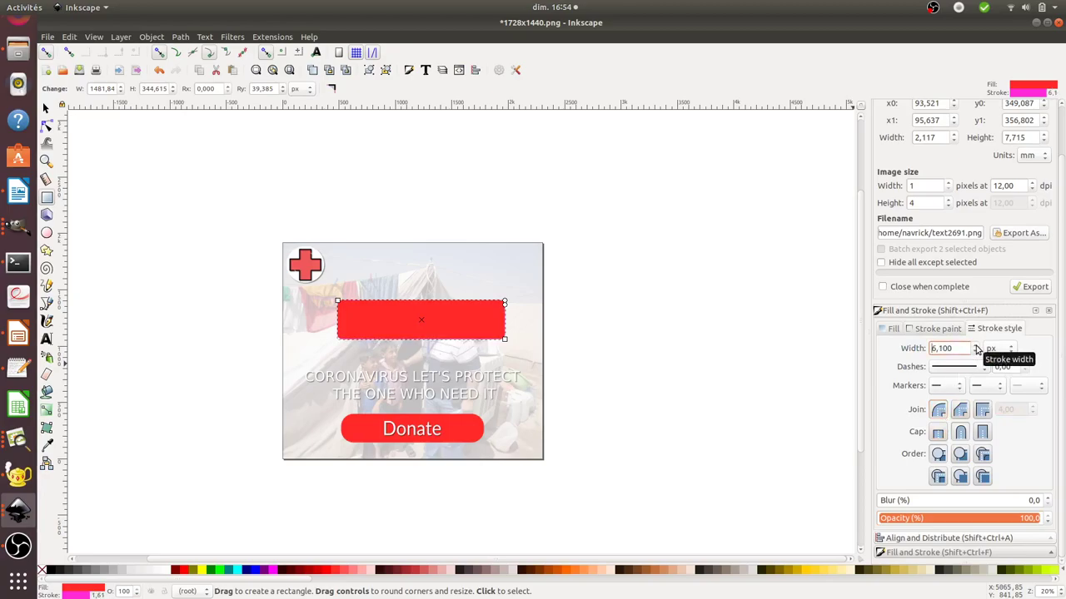
left_click(976, 346)
left_click(977, 346)
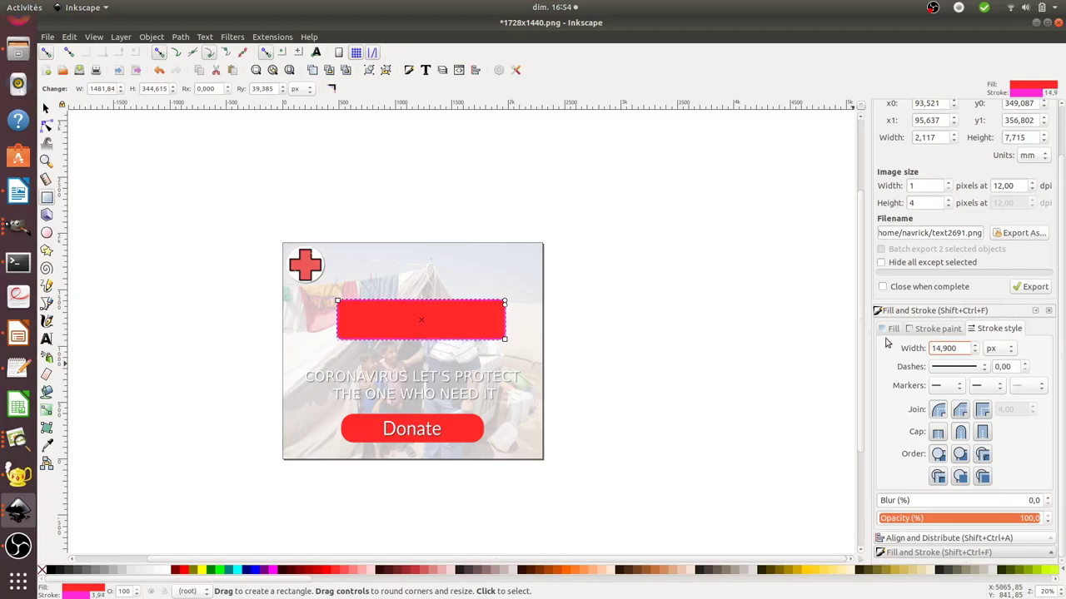
left_click_drag(504, 339, 498, 337)
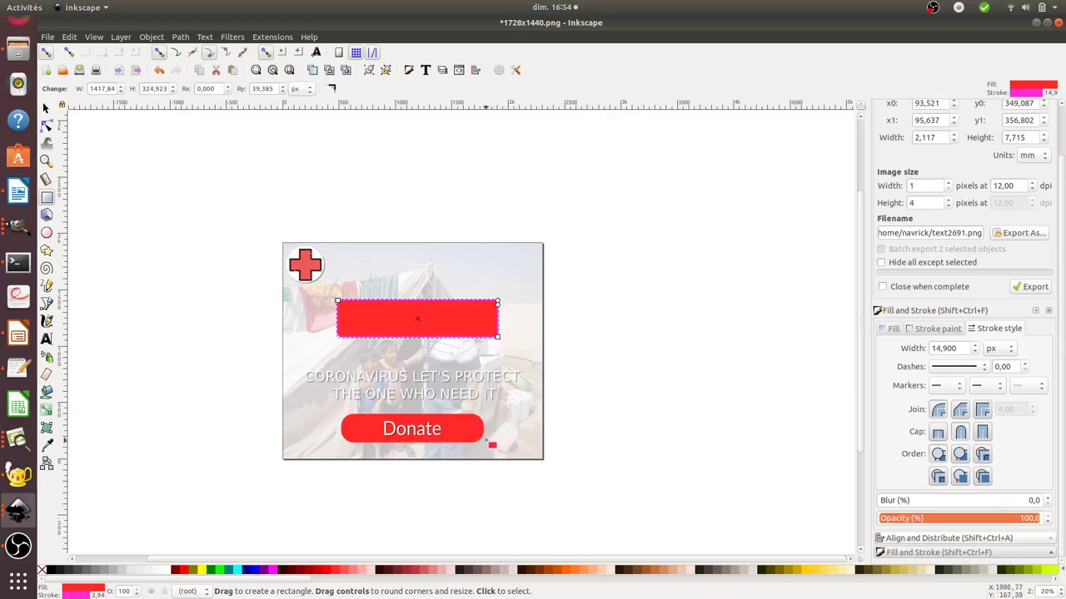
key("Delete")
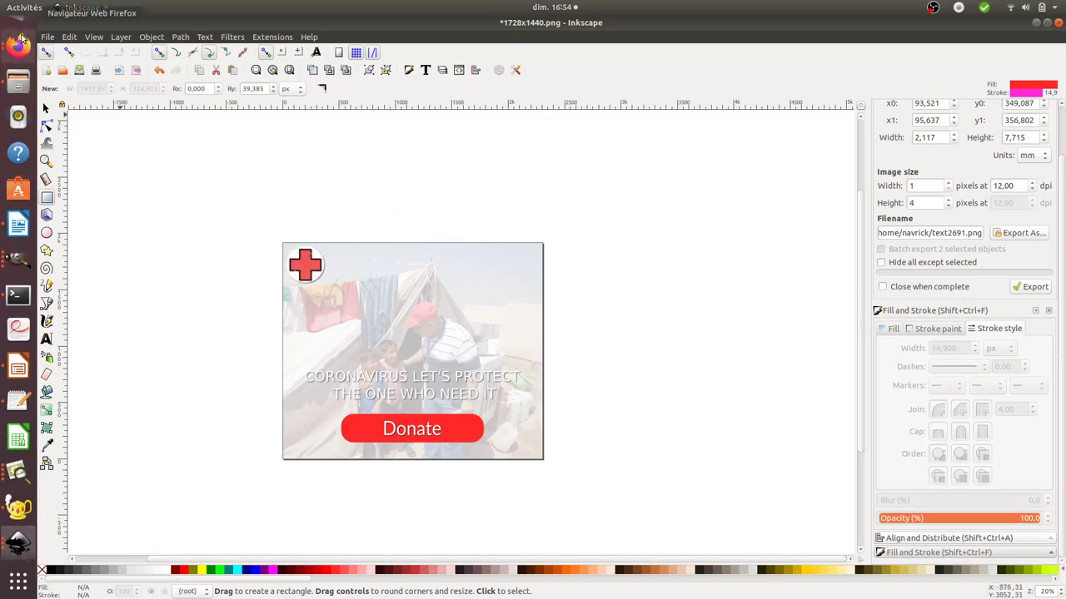
left_click(22, 38)
left_click(96, 88)
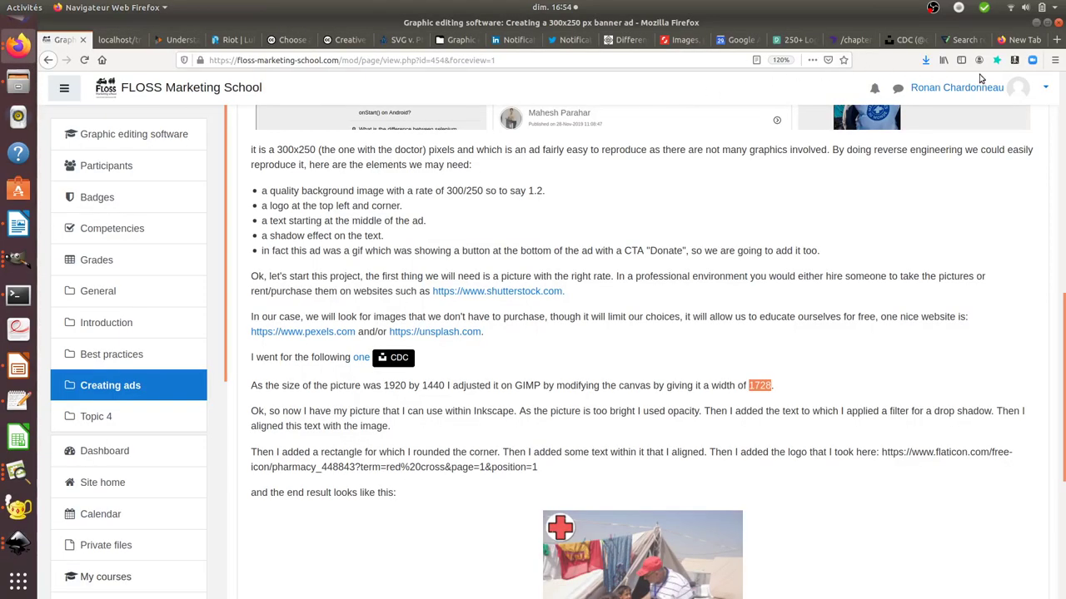
left_click(964, 40)
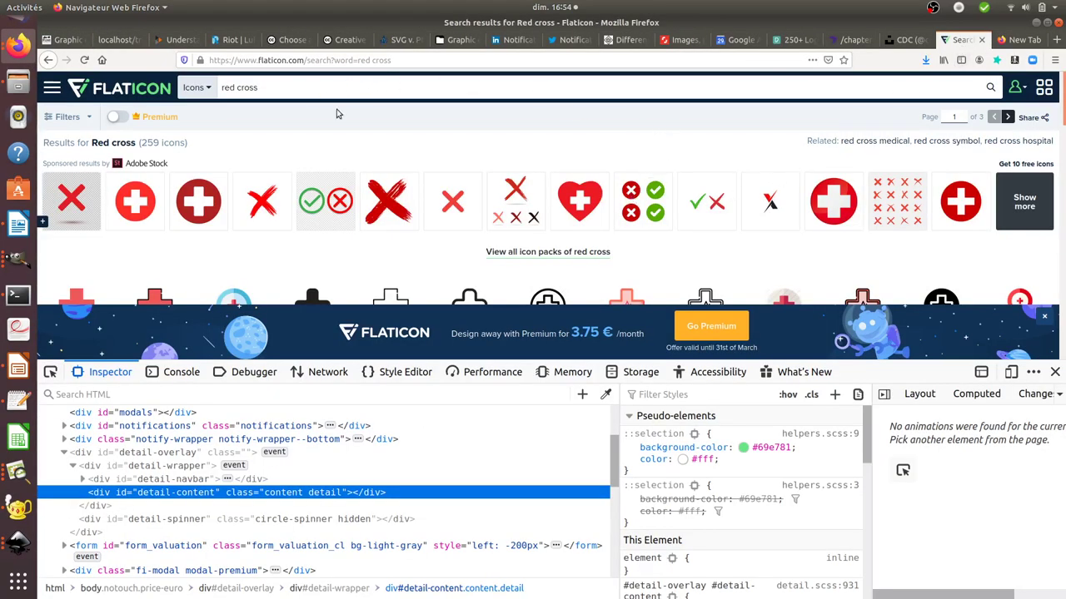
left_click(24, 534)
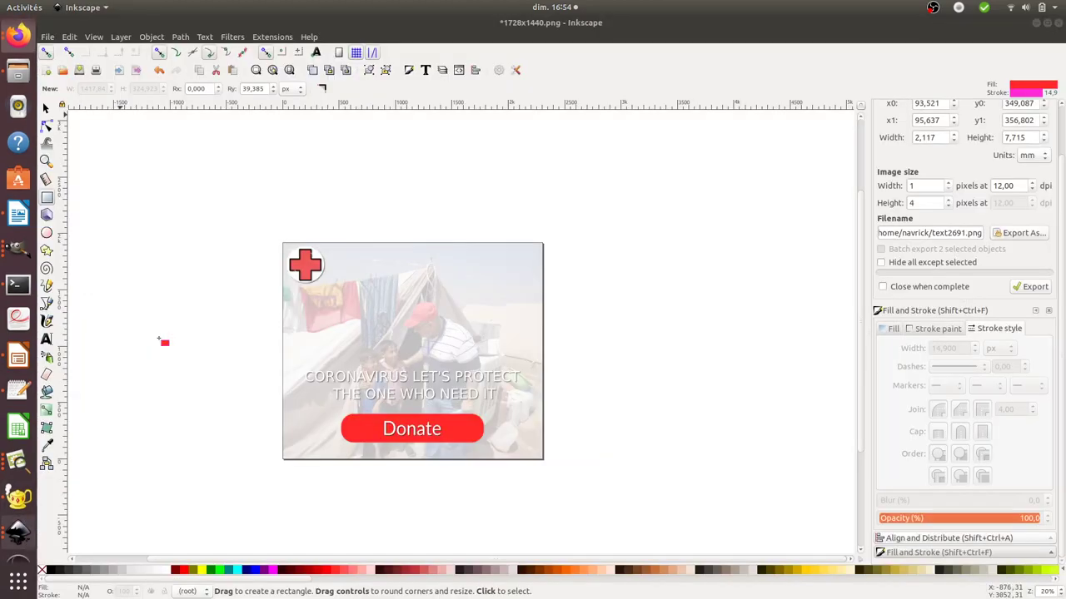
left_click(161, 341)
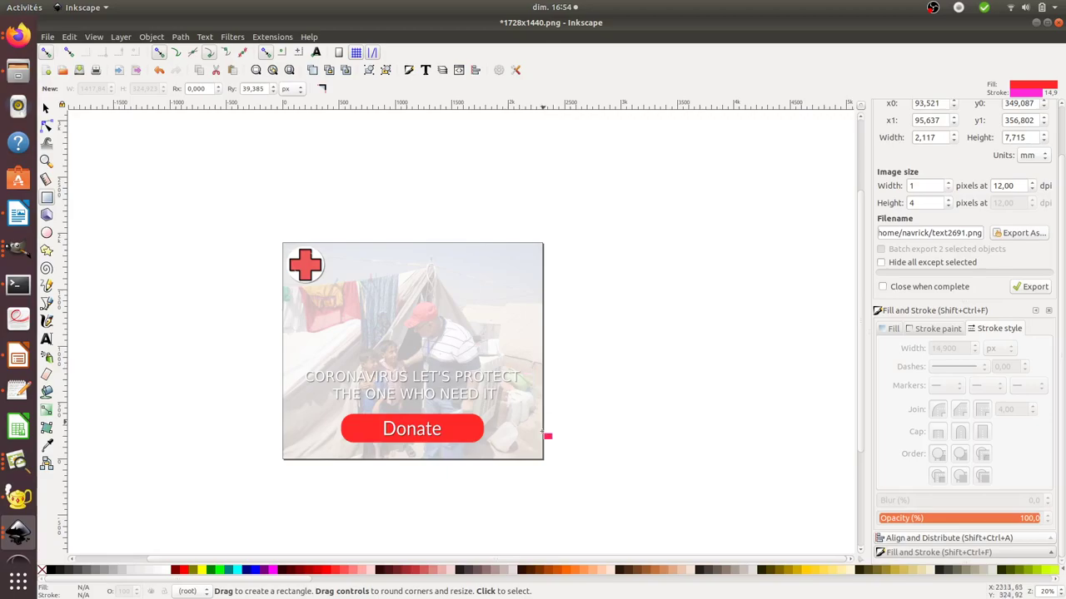
left_click(183, 592)
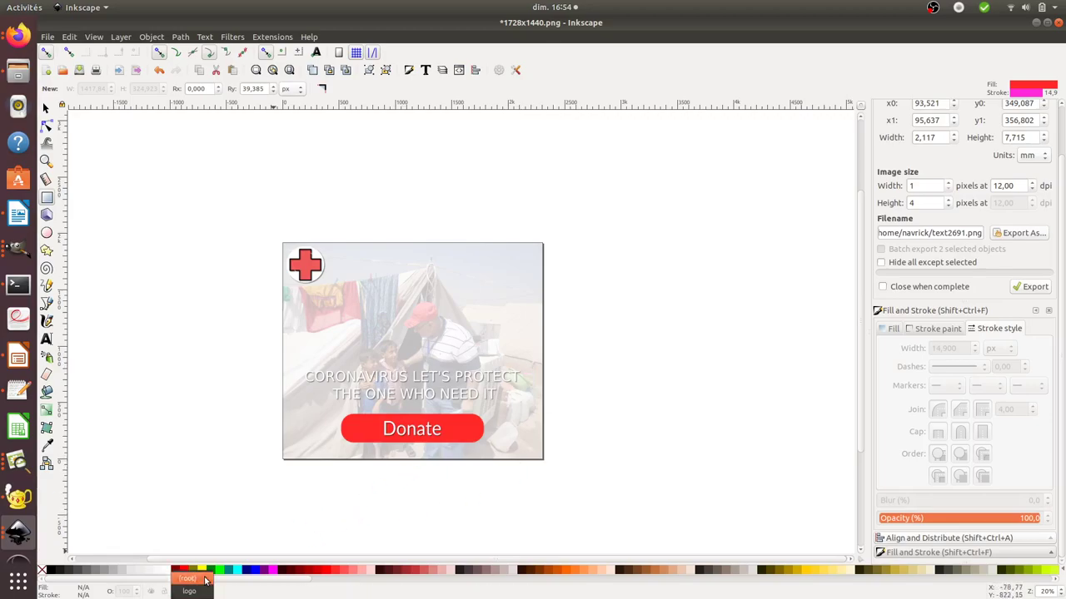
left_click(237, 507)
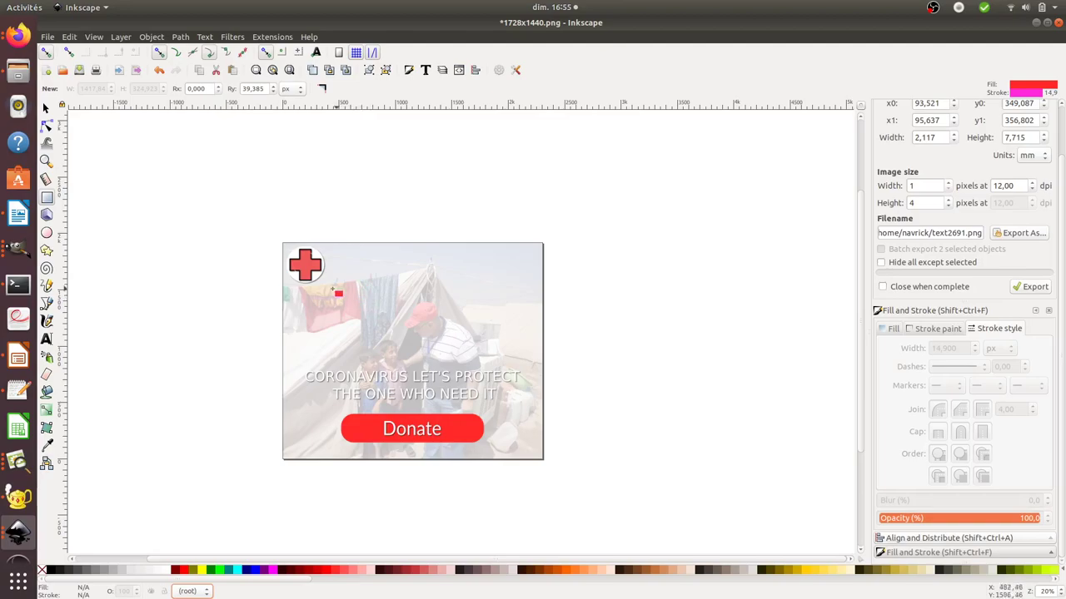
left_click(123, 40)
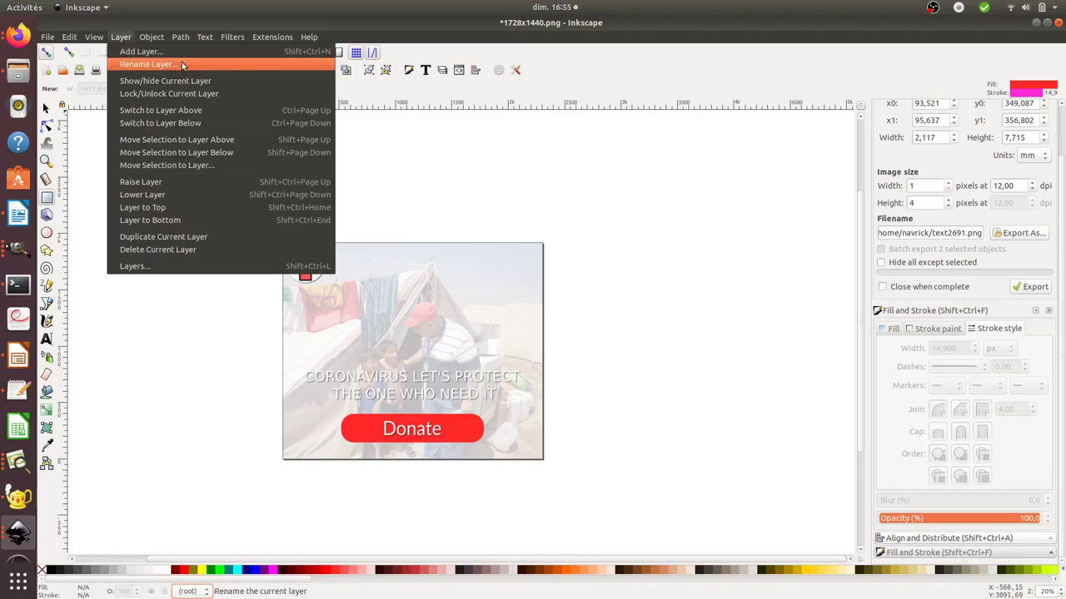
left_click(447, 222)
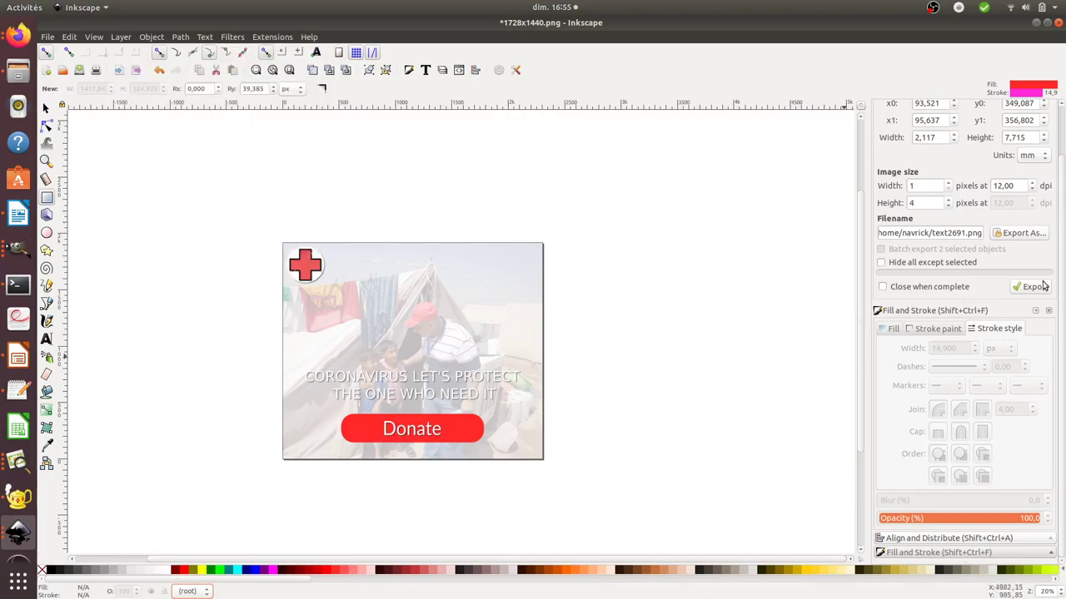
scroll(1058, 274, "up", 3)
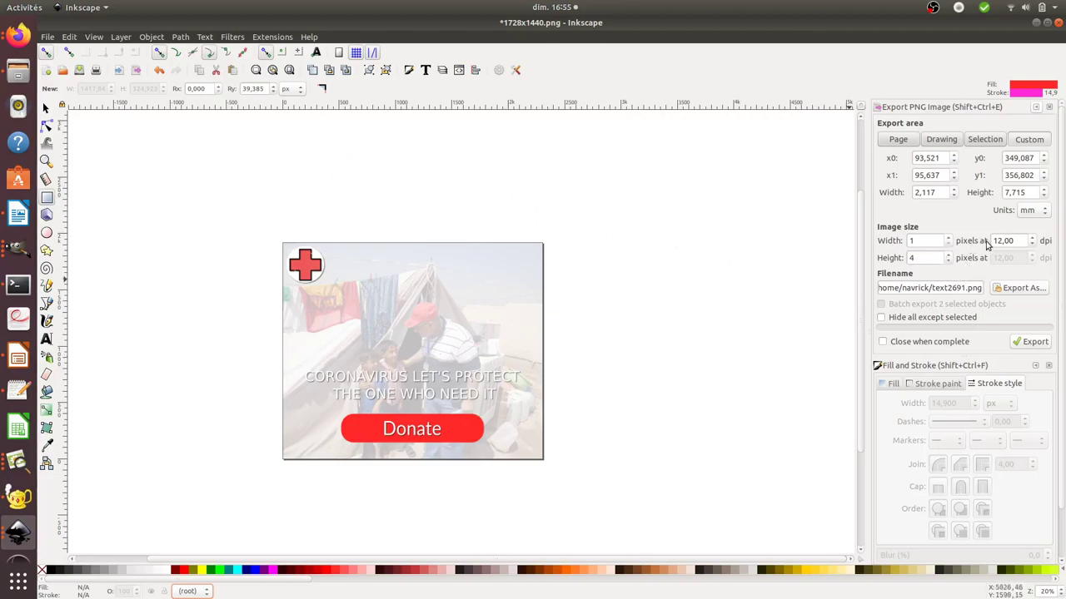
Show the FLOSS Marketing School tutorial tab and scroll to the finished Donate banner image.
left_click(28, 47)
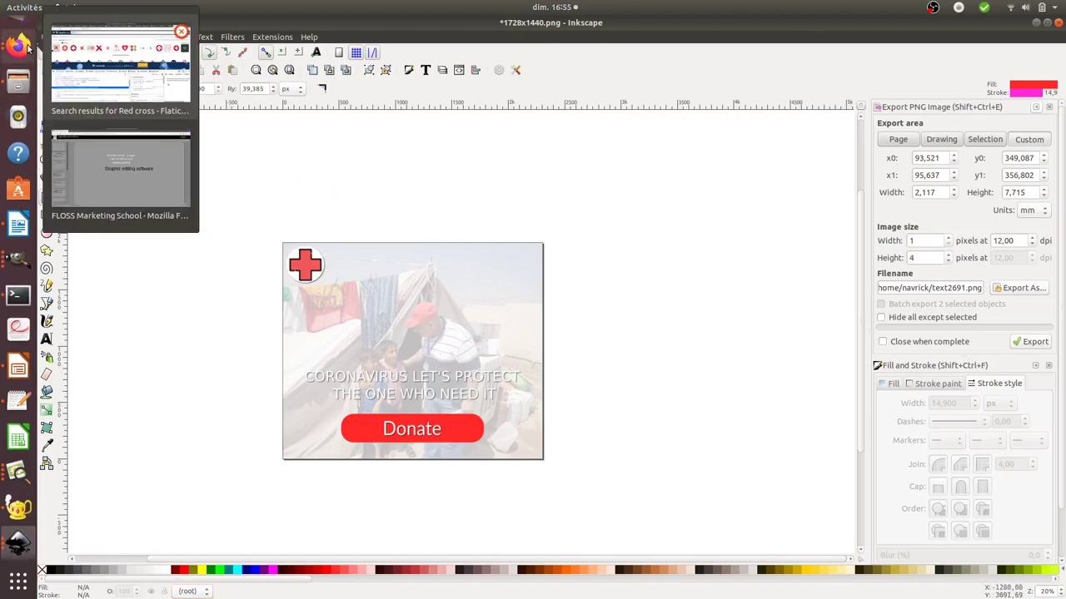
left_click(77, 78)
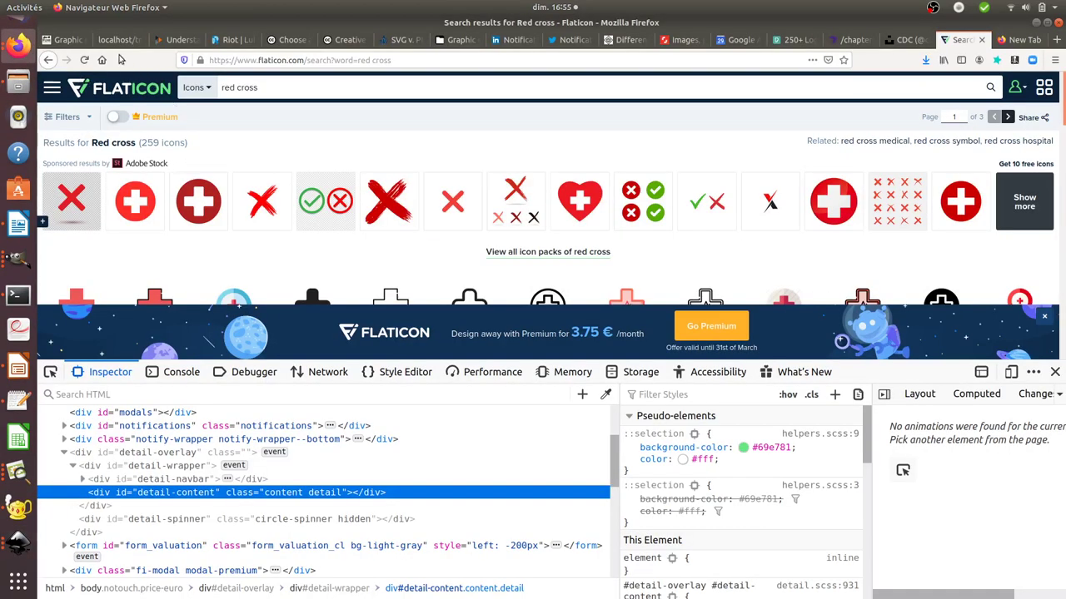
left_click(68, 39)
scroll(383, 416, "down", 5)
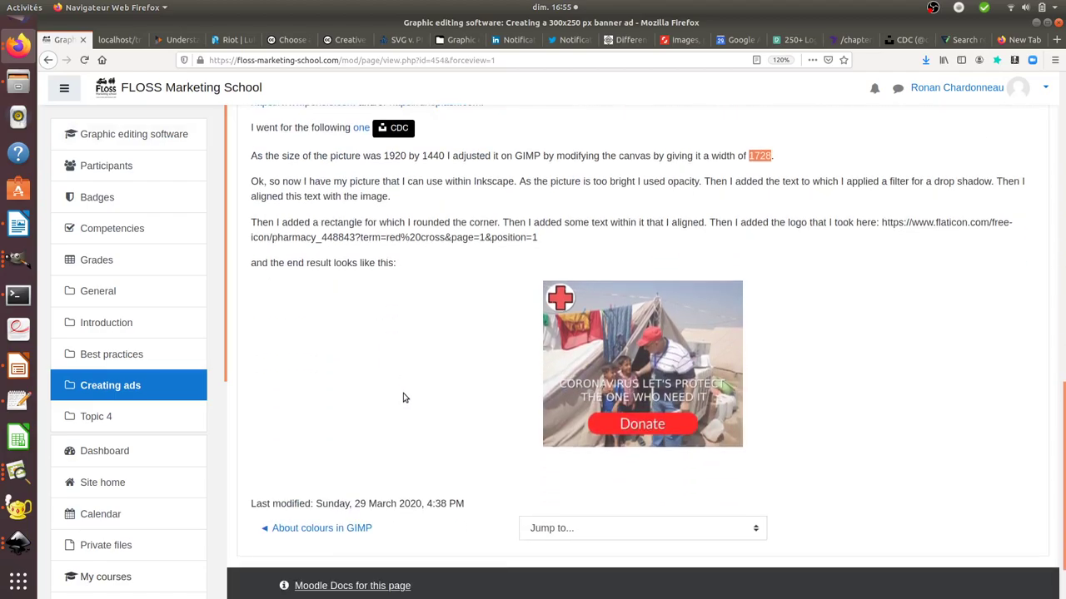
scroll(403, 398, "down", 1)
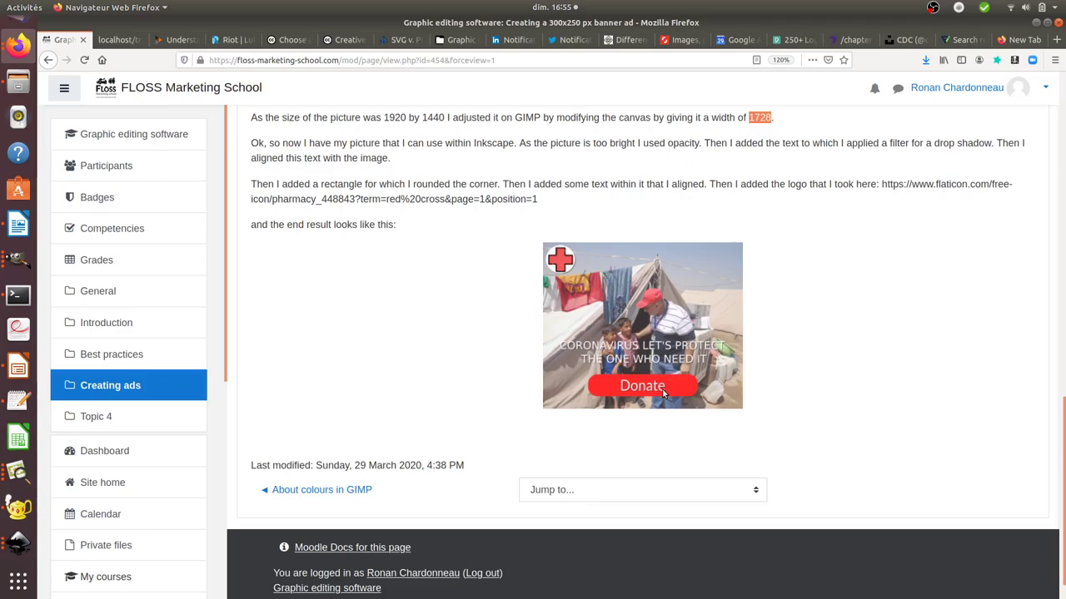
scroll(663, 396, "up", 2)
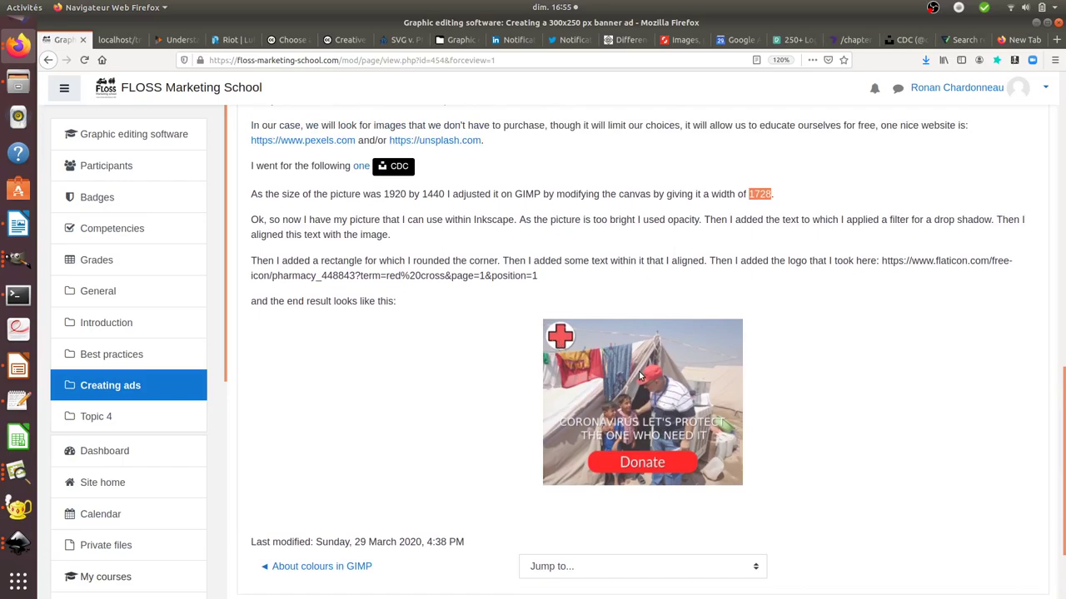
scroll(631, 439, "up", 15)
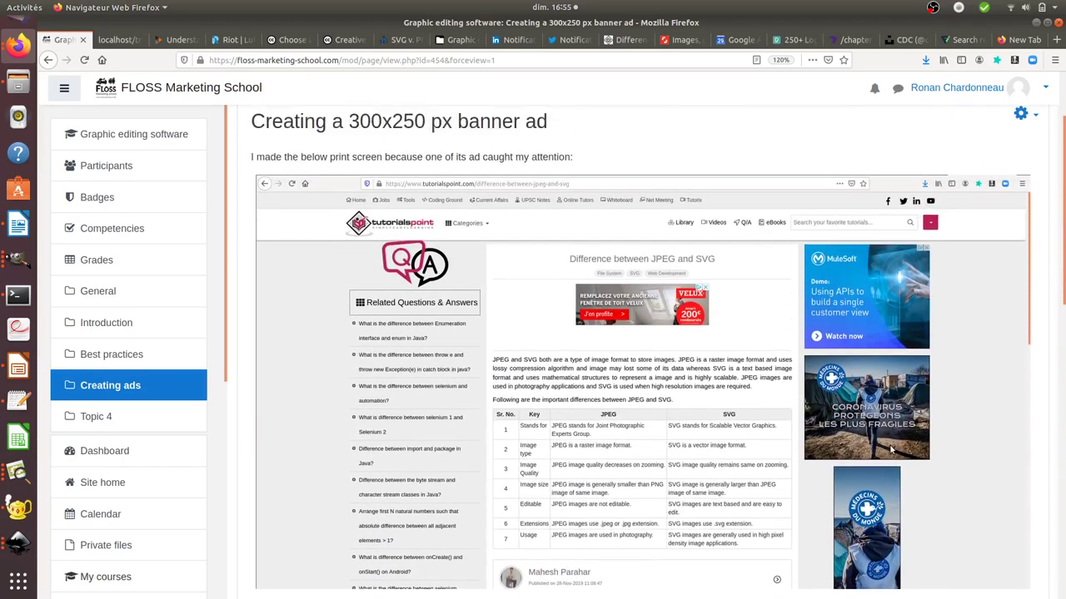
scroll(891, 449, "down", 10)
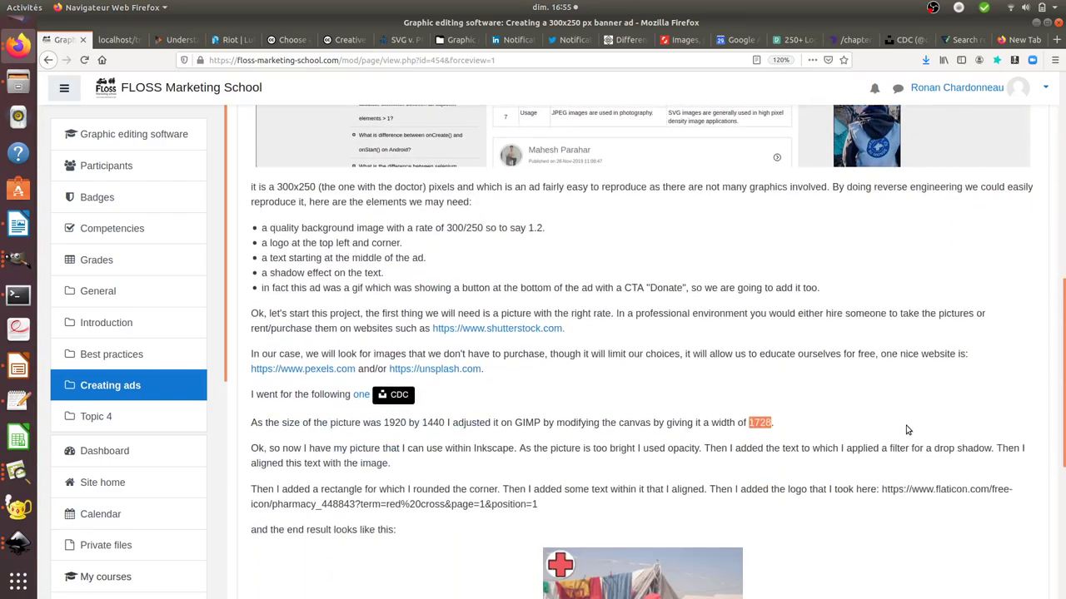
scroll(907, 431, "down", 5)
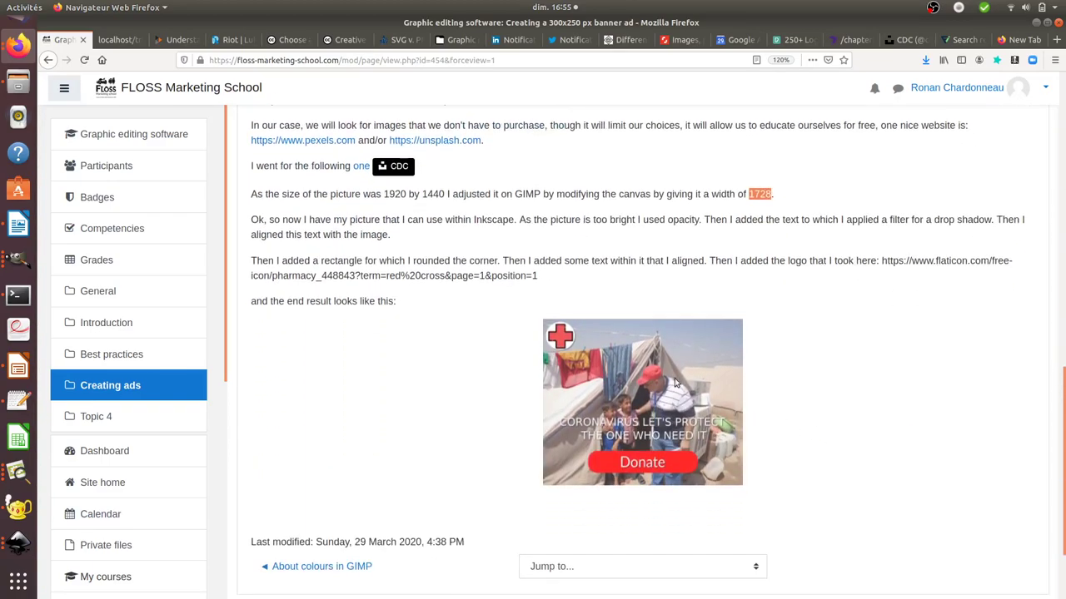